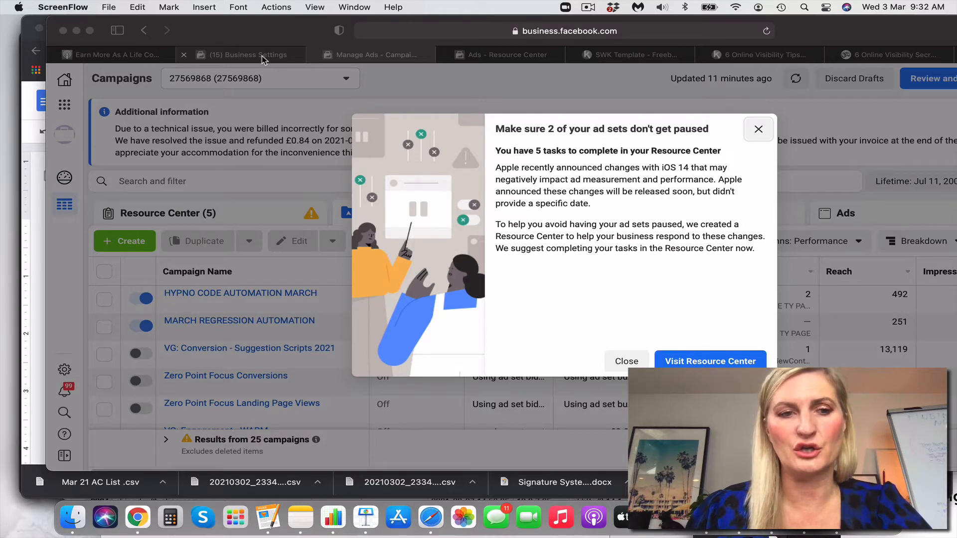
Open the Brand Safety domains list in the Marveo Pty Ltd Business Settings
click(264, 59)
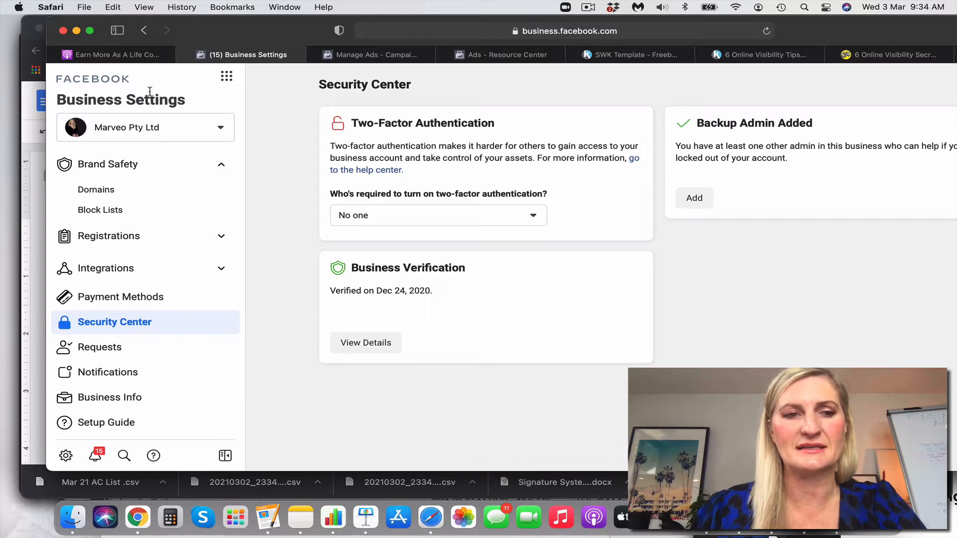
click(113, 193)
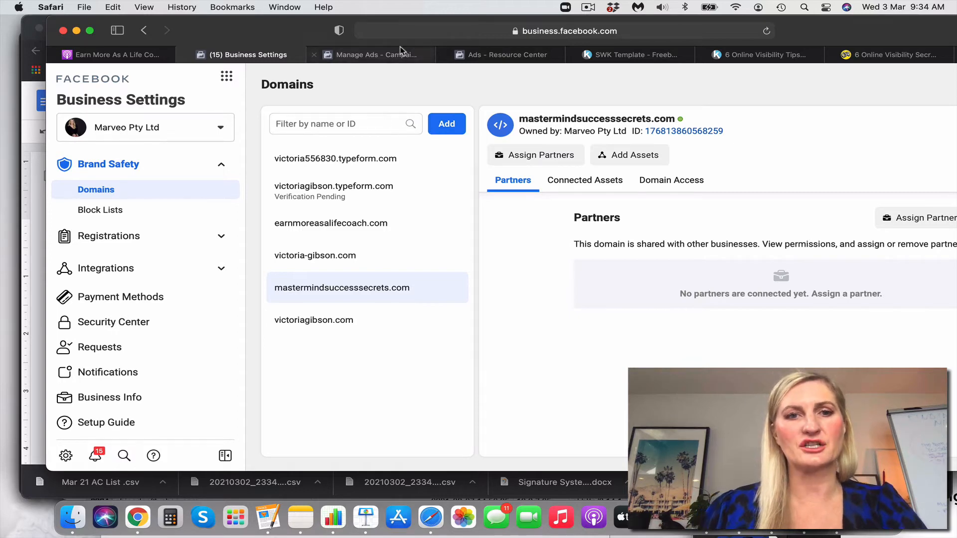
mouse_move(394, 49)
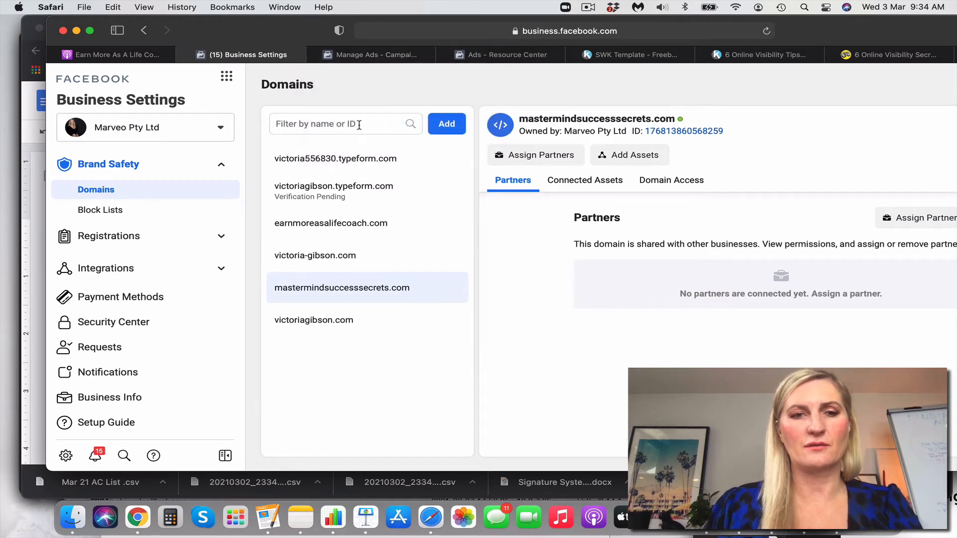
click(359, 125)
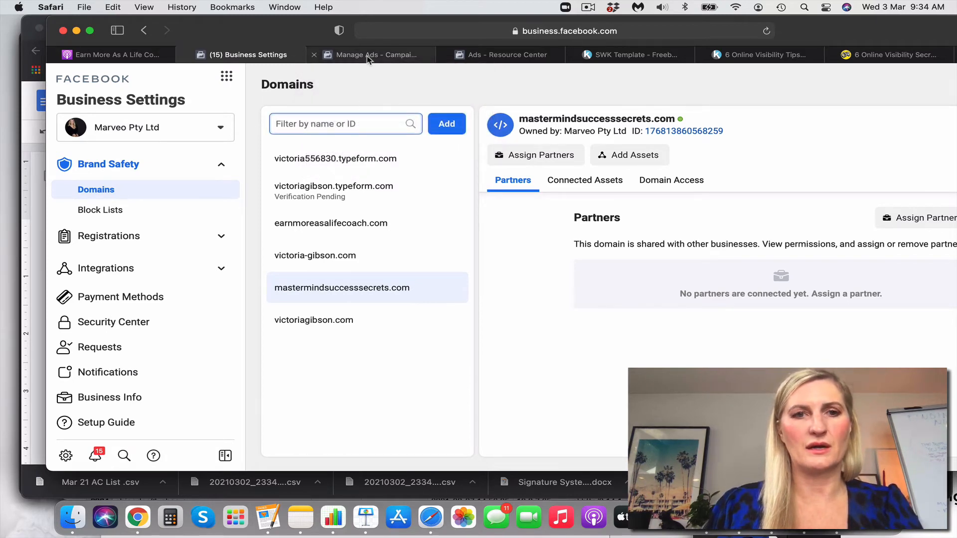
mouse_move(368, 57)
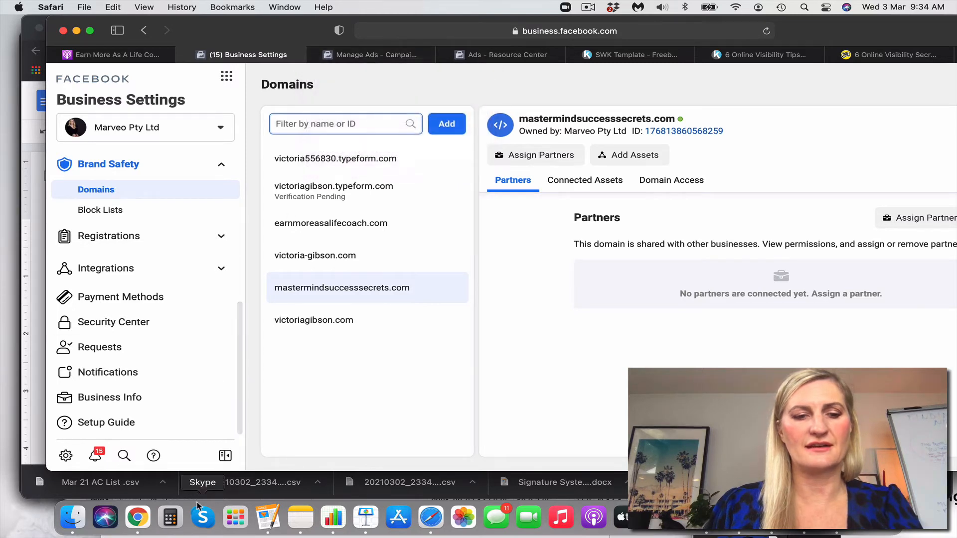
Switch to Chrome and load leadpages.net in a new tab
click(138, 520)
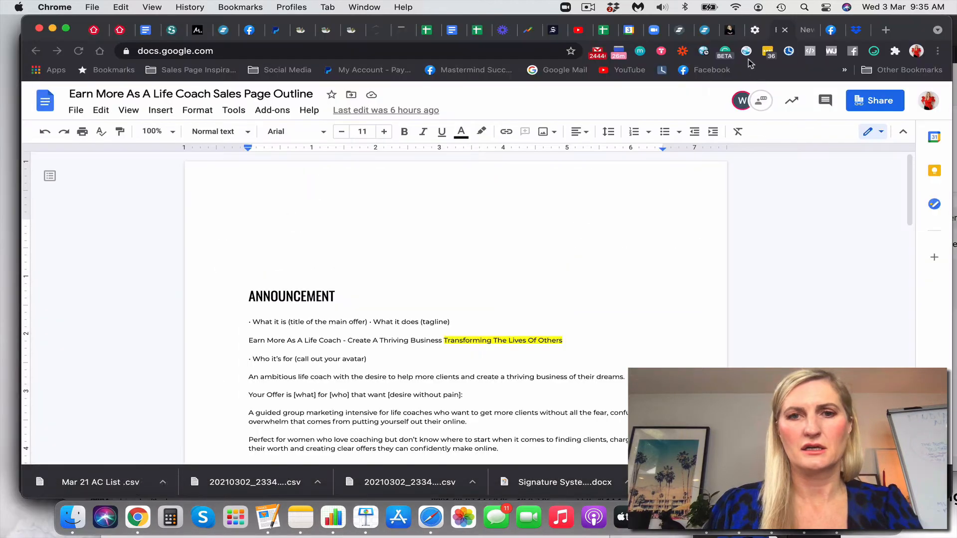
click(886, 31)
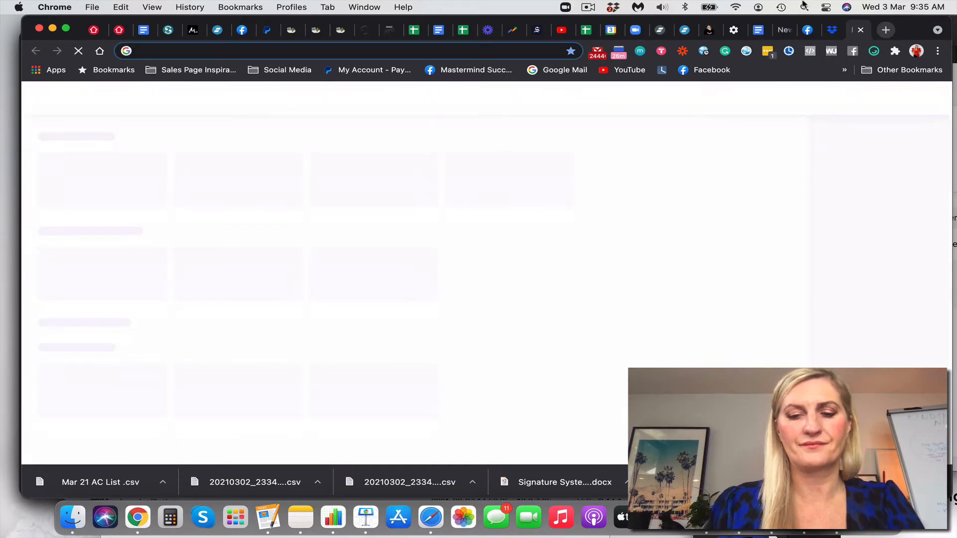
text(leadpages.net)
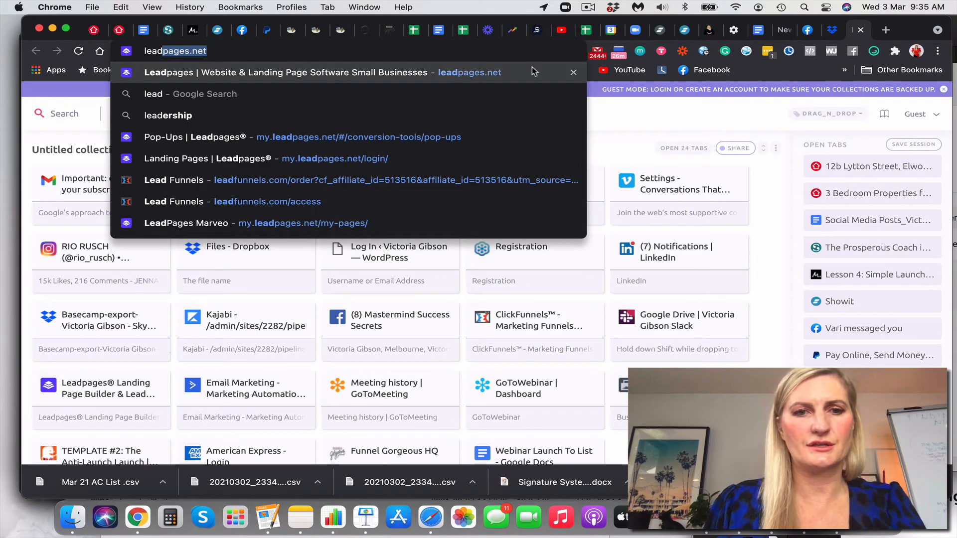
key(Return)
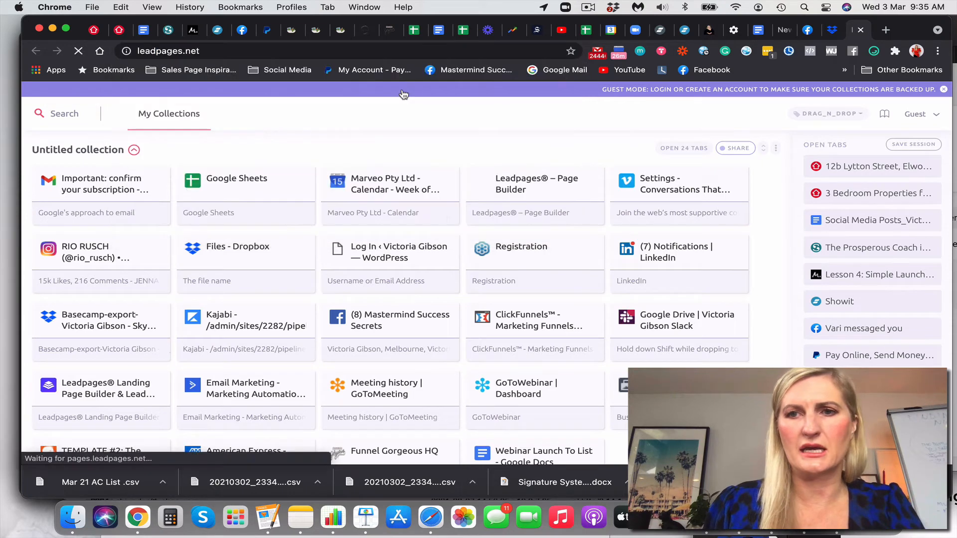
click(836, 31)
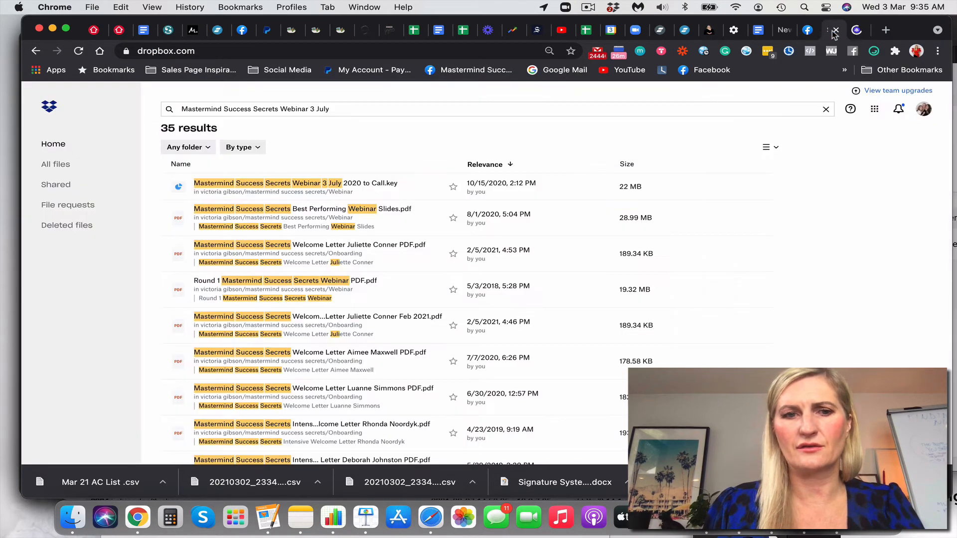
click(861, 32)
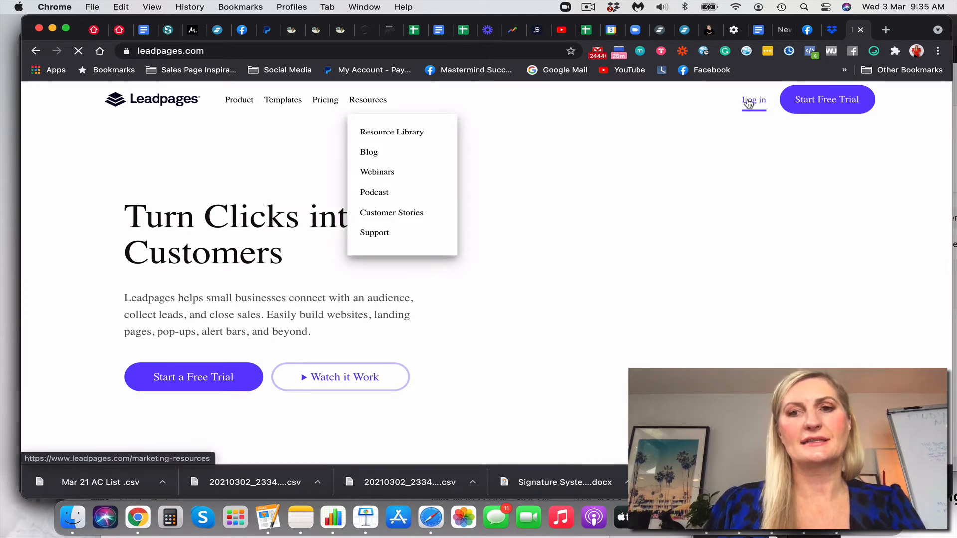
Log in to the Leadpages account with the saved email address and password
click(749, 101)
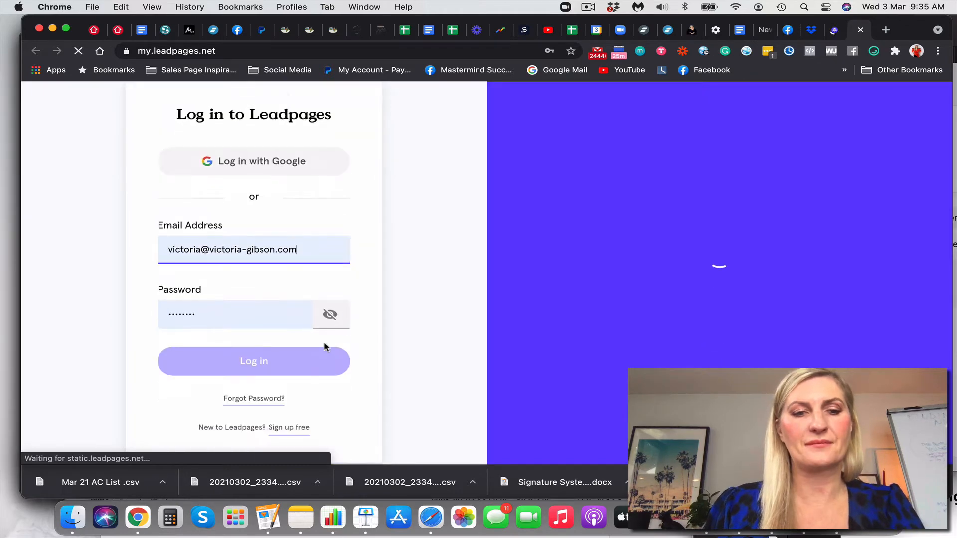
scroll(281, 321, down, 2)
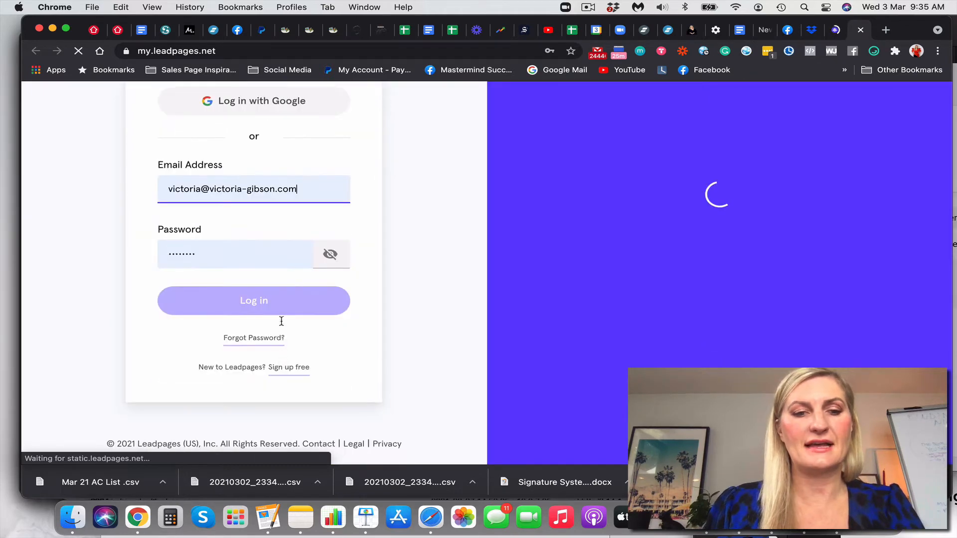
click(260, 300)
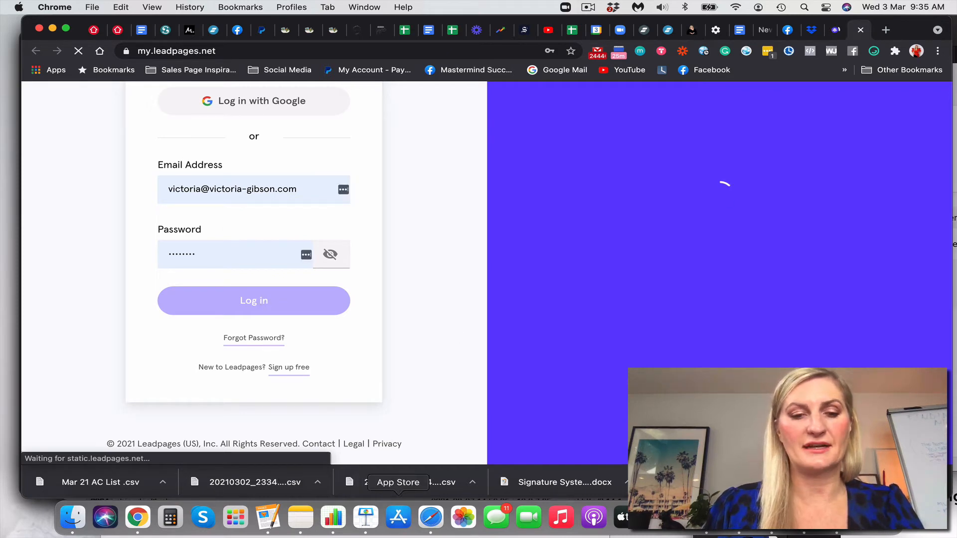
Switch back to Safari and try filtering the business's domains by marveo.leadpages.com
right_click(444, 523)
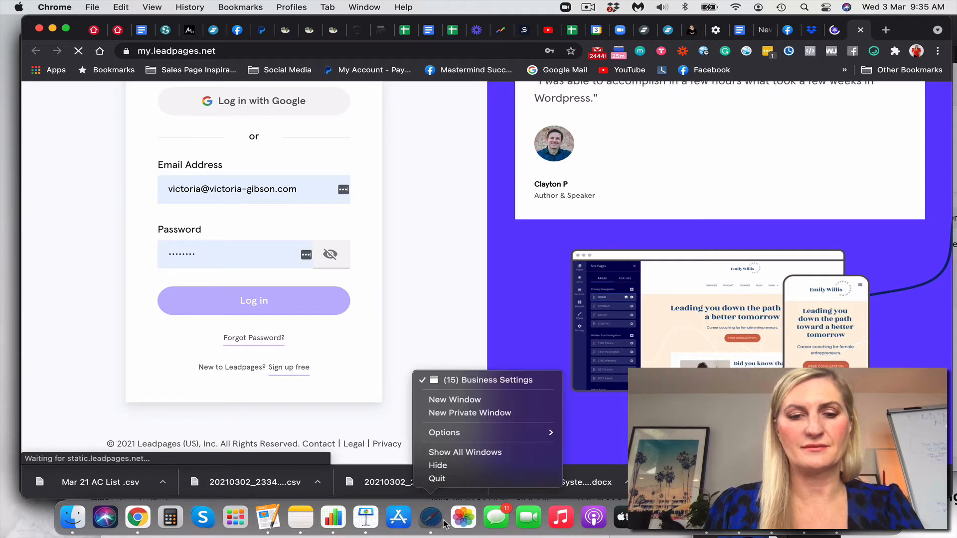
click(444, 523)
click(439, 521)
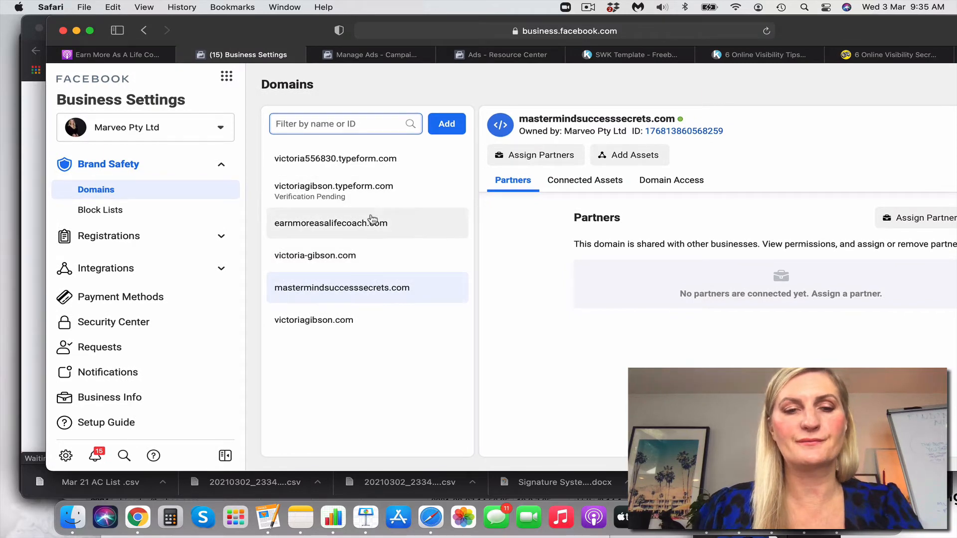
click(368, 120)
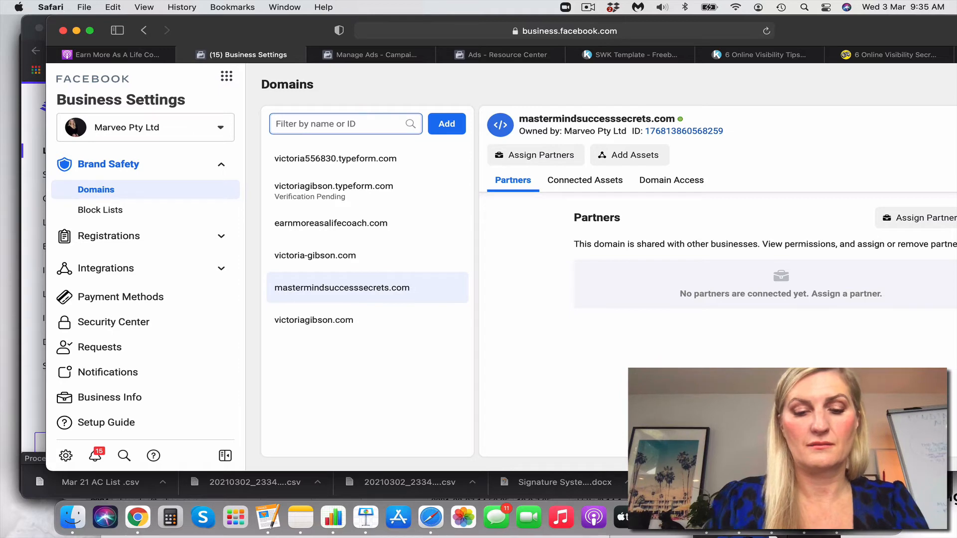
text(www.marve)
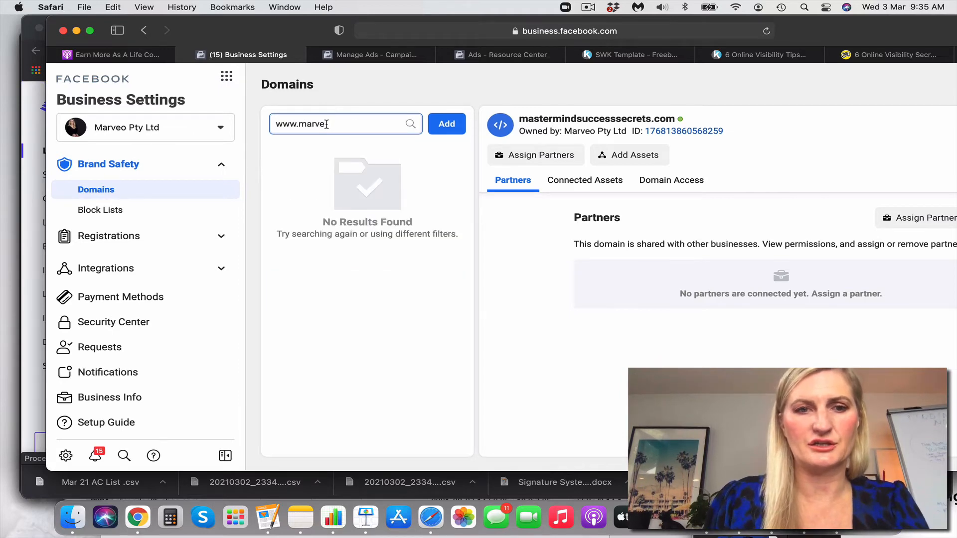
drag(326, 124, 257, 125)
text(marveo)
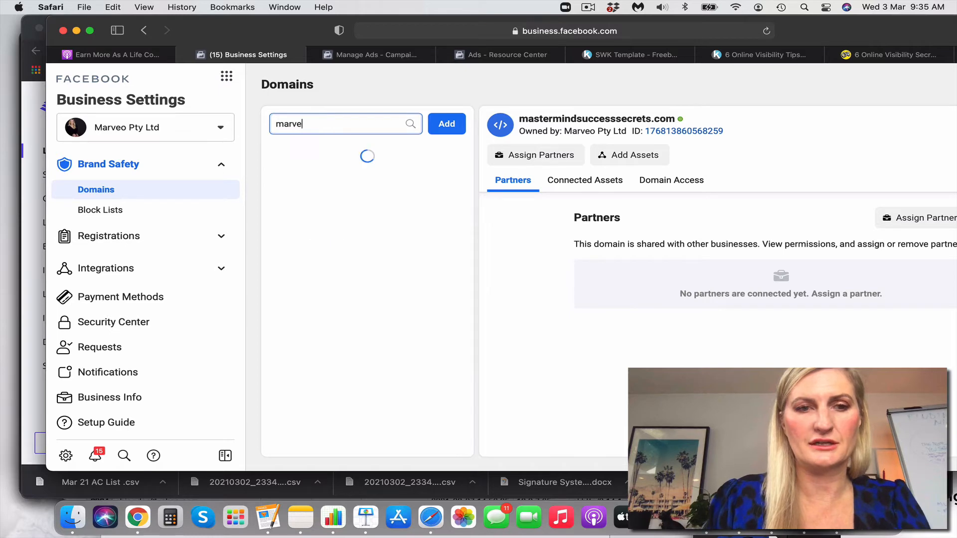
key(BackSpace)
text(l.lpgaes)
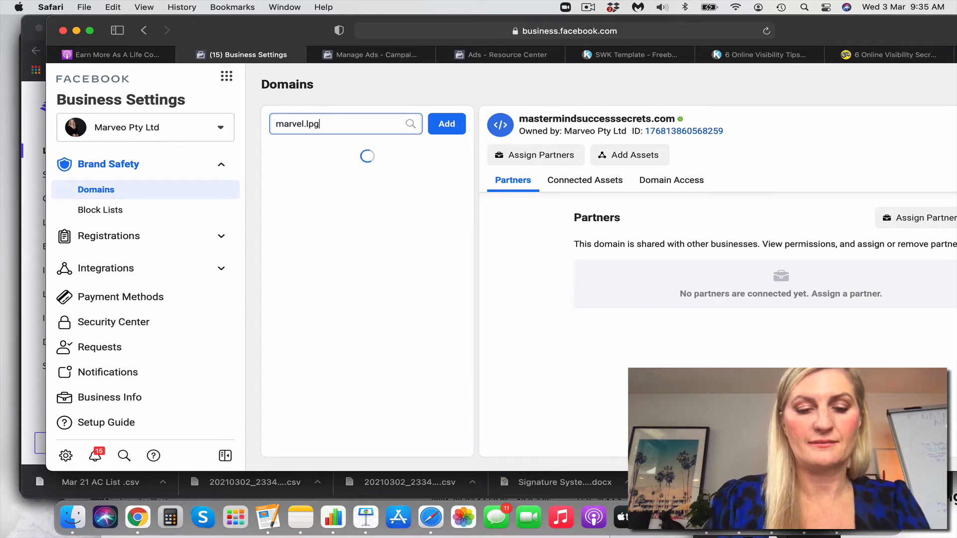
key(BackSpace)
key(BackSpace)
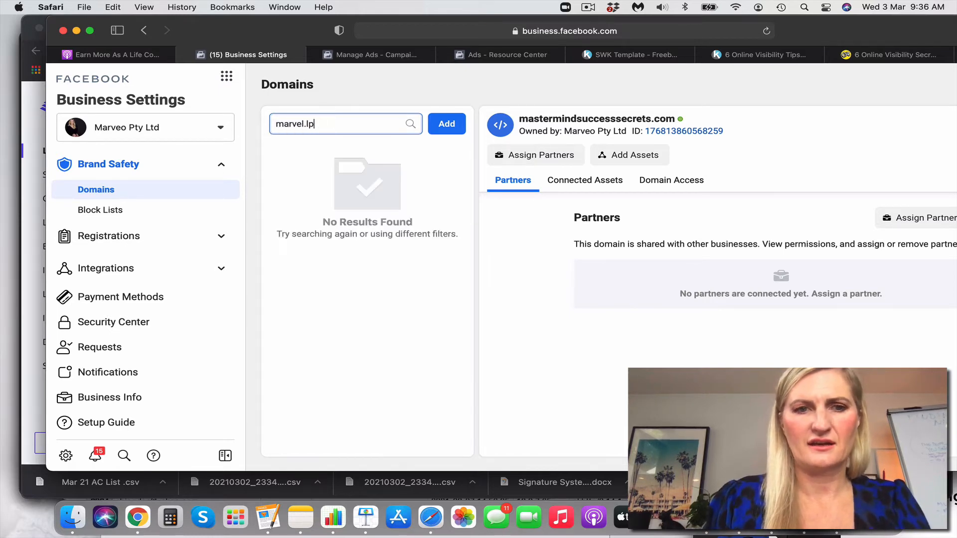
key(BackSpace)
key(BackSpace)
key(BackSpace)
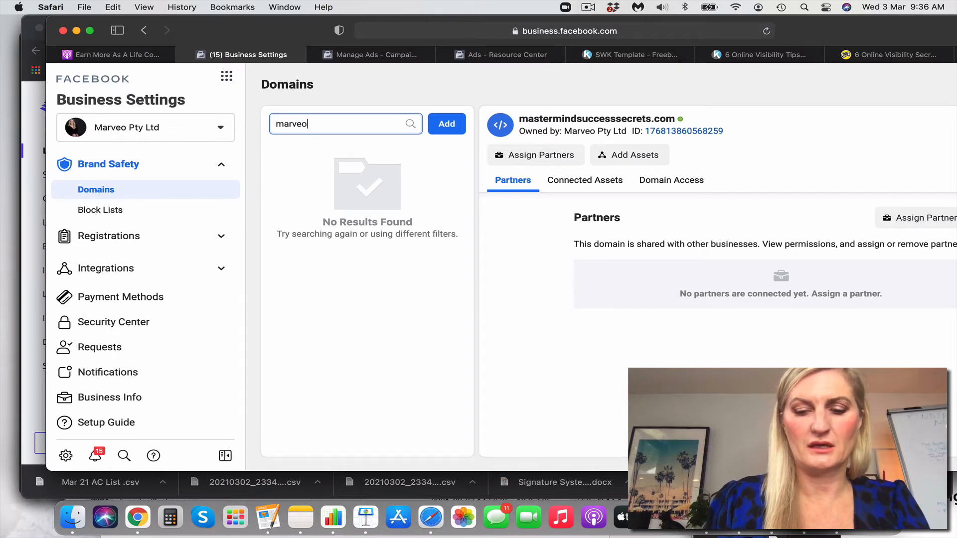
text(.lead)
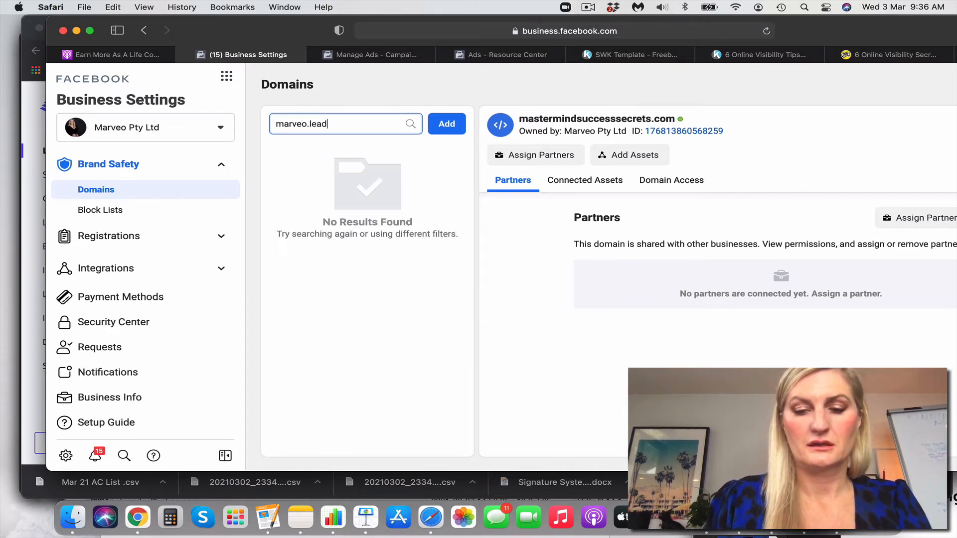
text(pages)
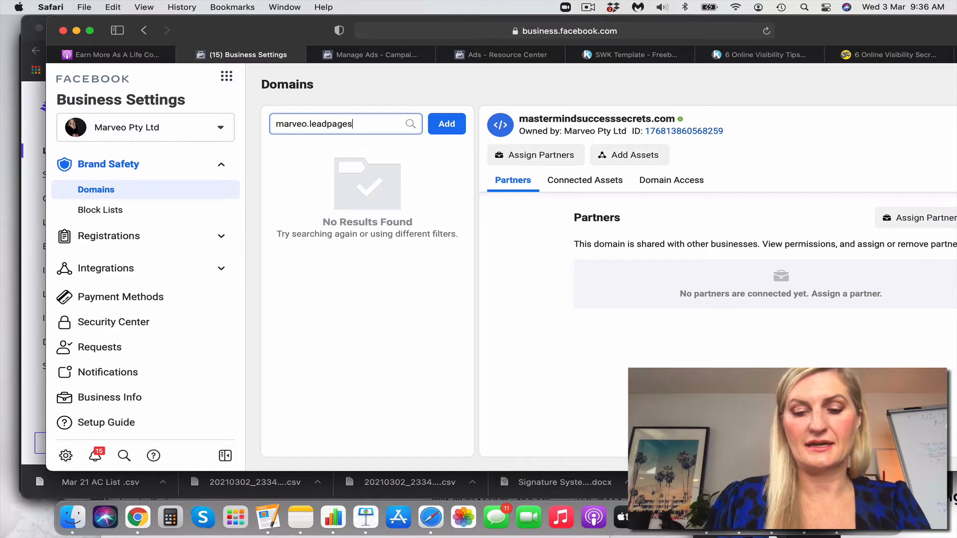
text(.com)
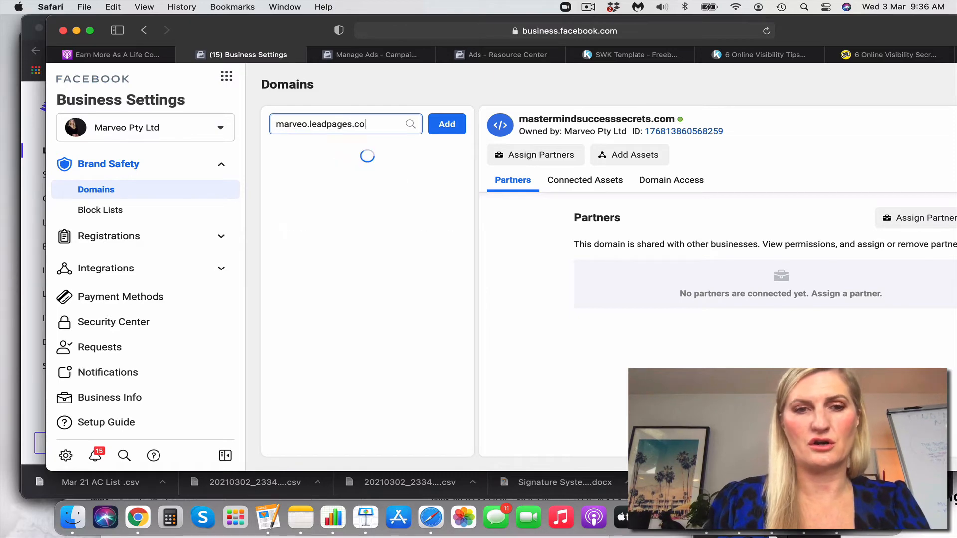
click(138, 519)
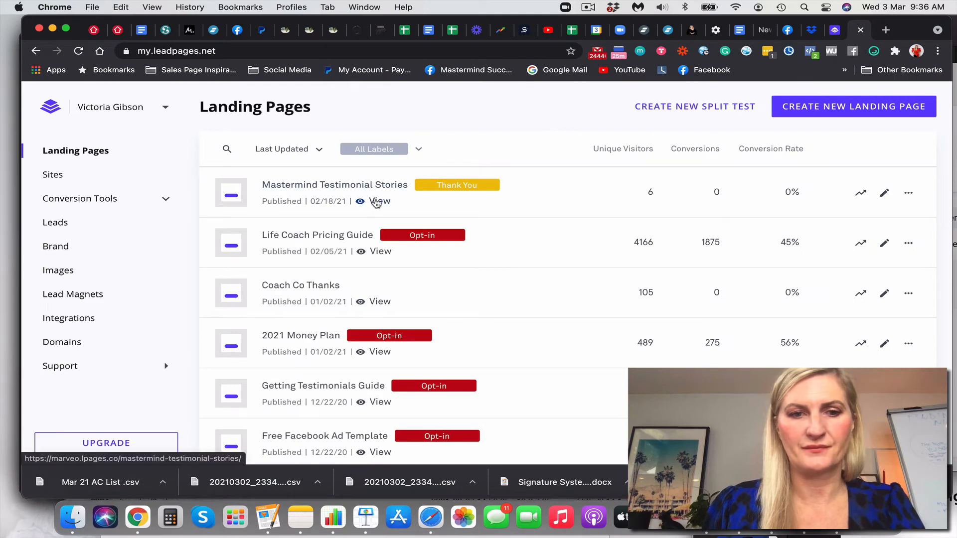
click(369, 254)
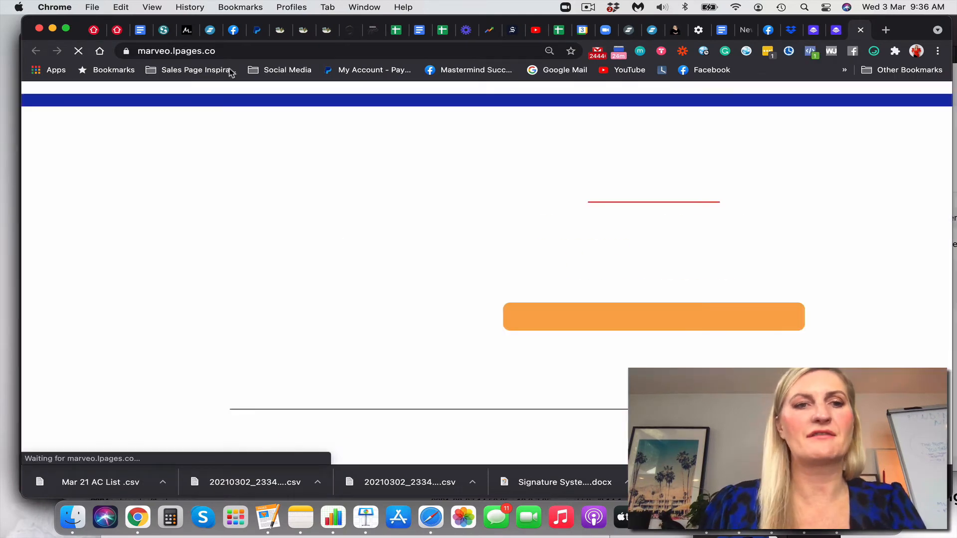
drag(220, 51, 114, 49)
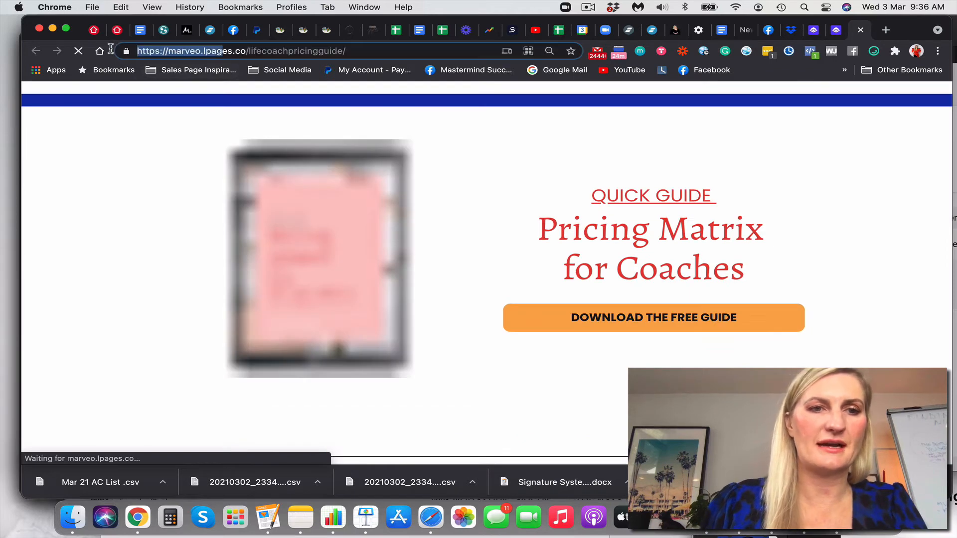
click(309, 50)
drag(248, 52, 124, 51)
click(122, 7)
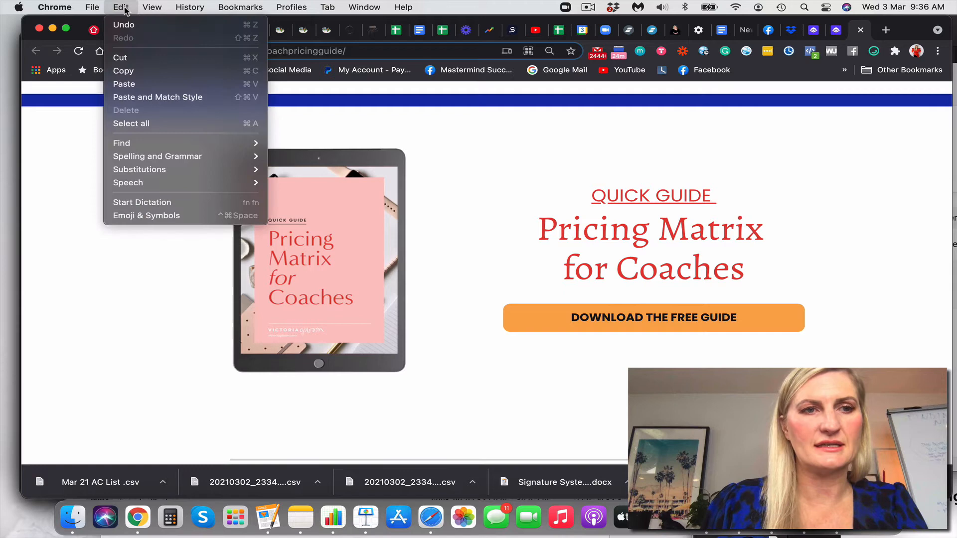
click(122, 71)
click(420, 527)
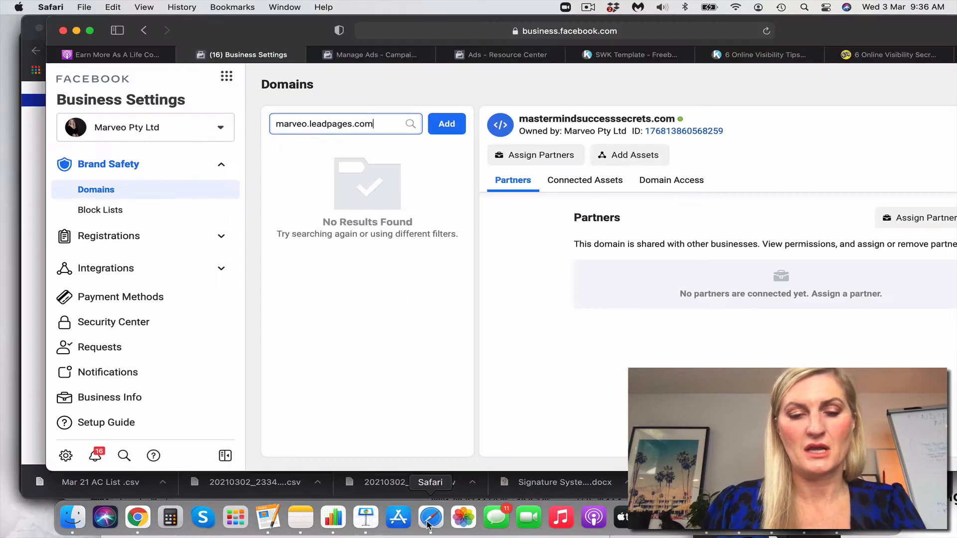
drag(377, 124, 274, 124)
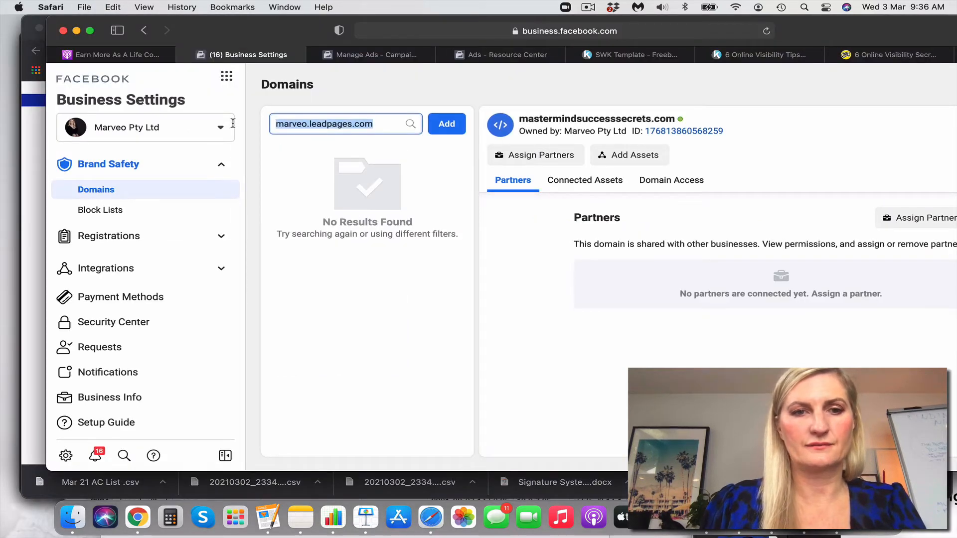
click(113, 7)
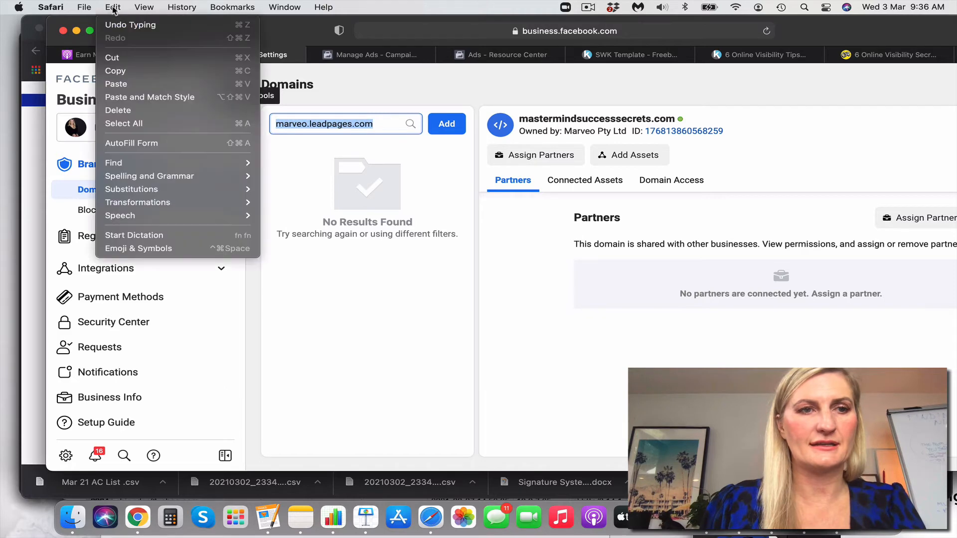
click(131, 83)
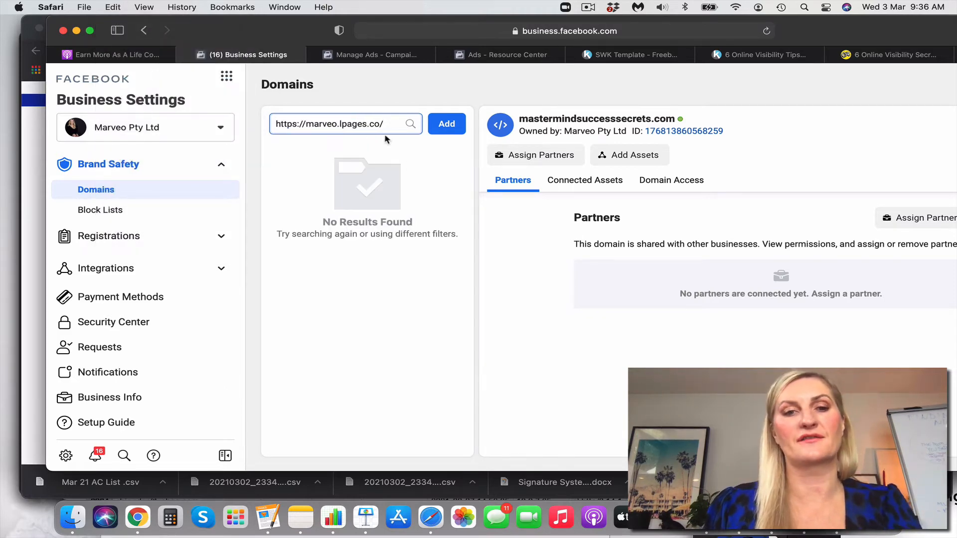
click(443, 129)
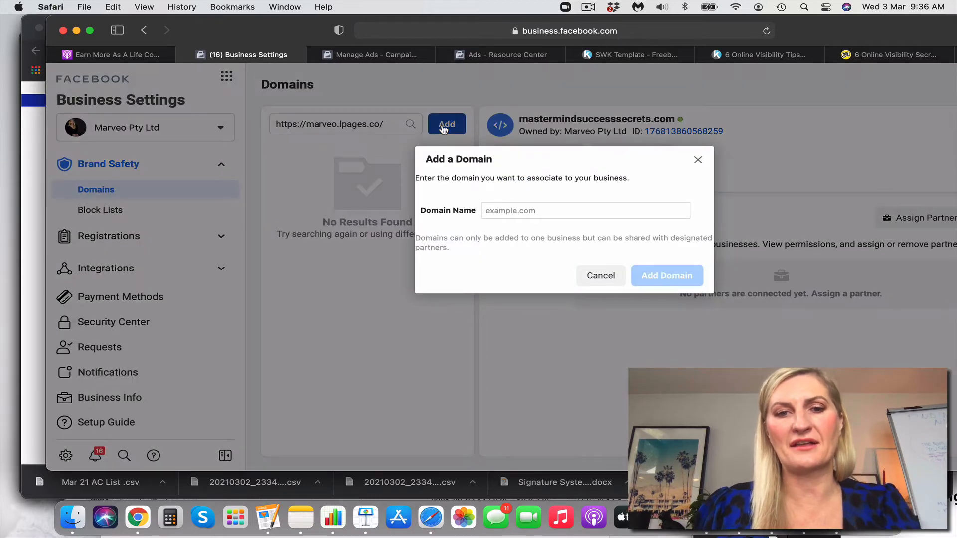
click(487, 208)
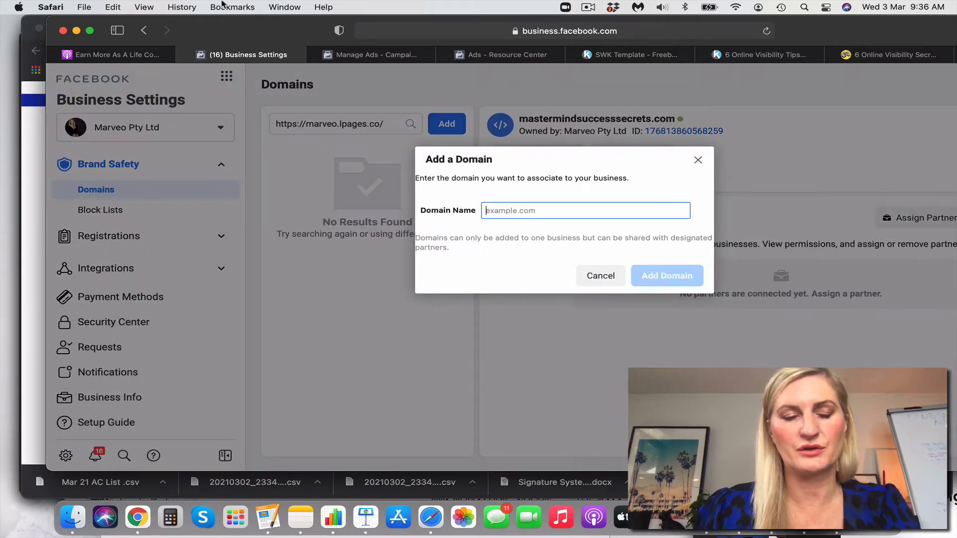
click(112, 7)
click(132, 83)
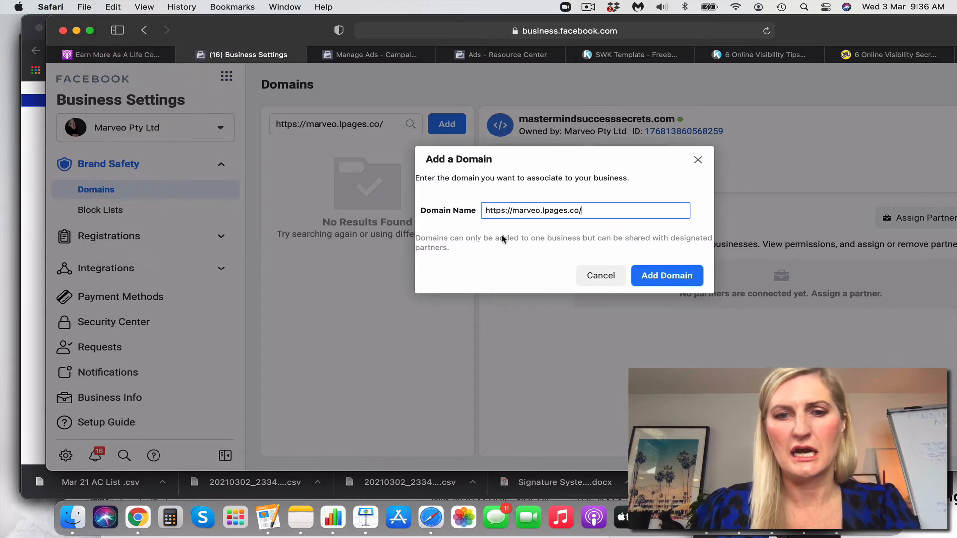
click(678, 275)
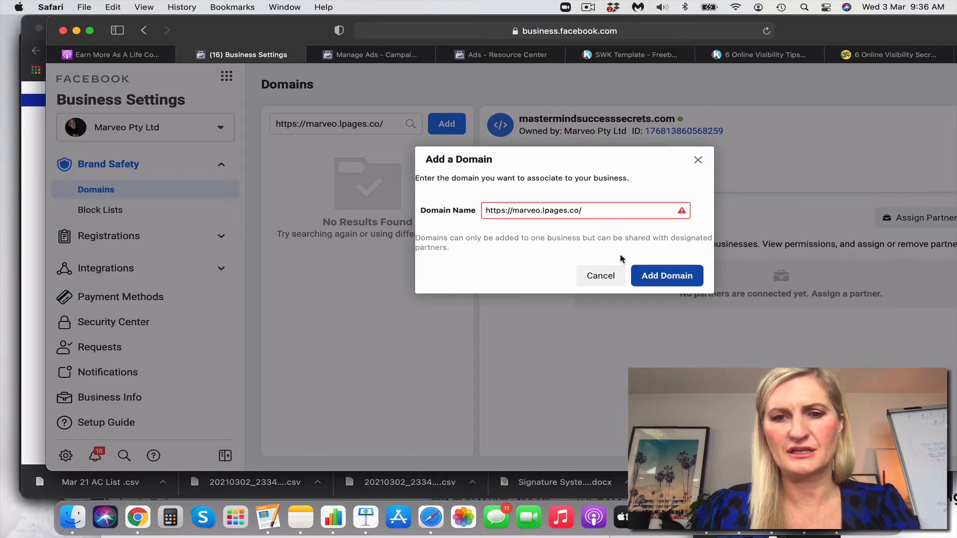
click(514, 209)
key(shift+super+Left)
key(BackSpace)
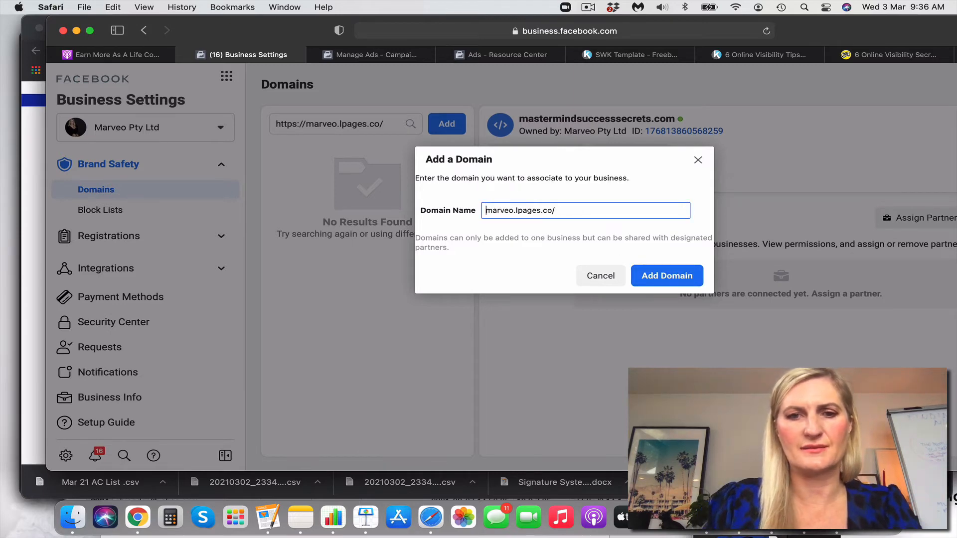
click(666, 276)
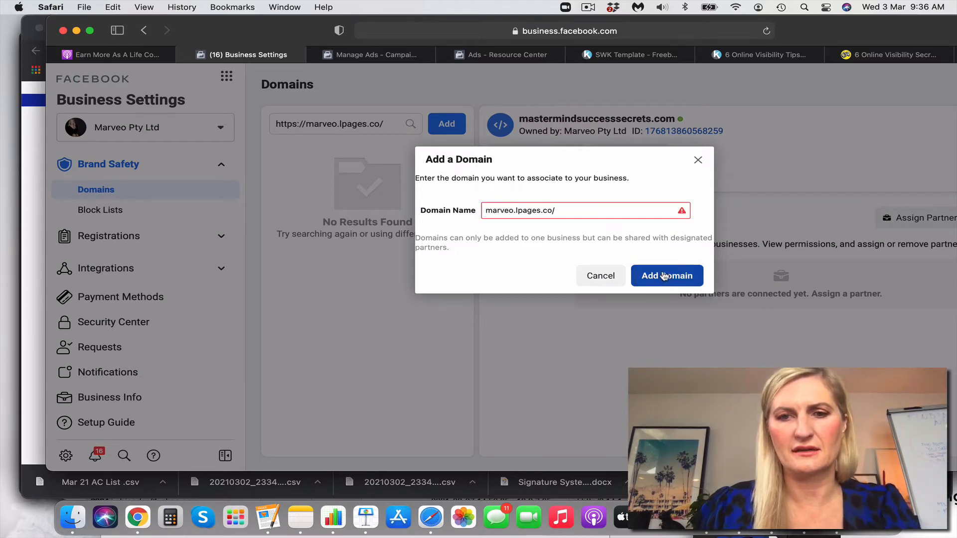
click(566, 210)
key(BackSpace)
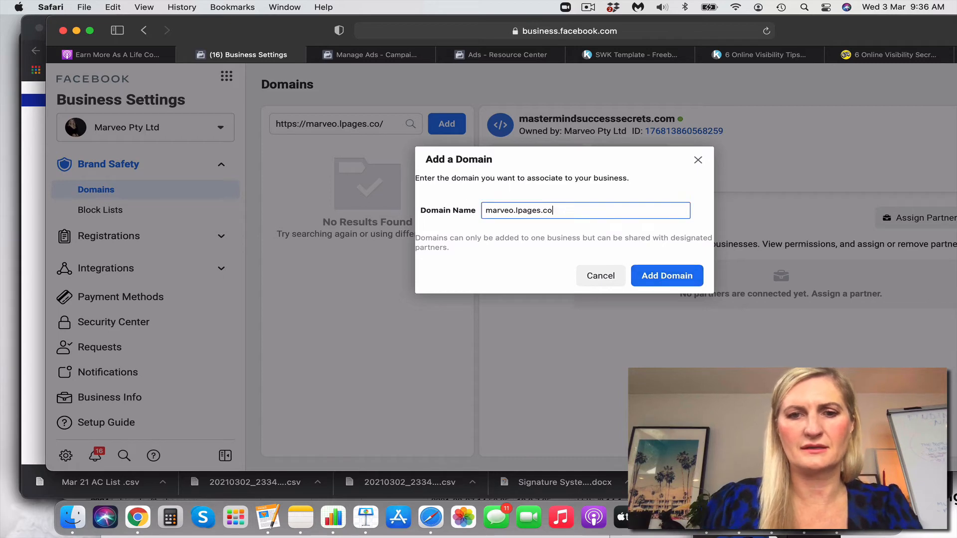
click(660, 277)
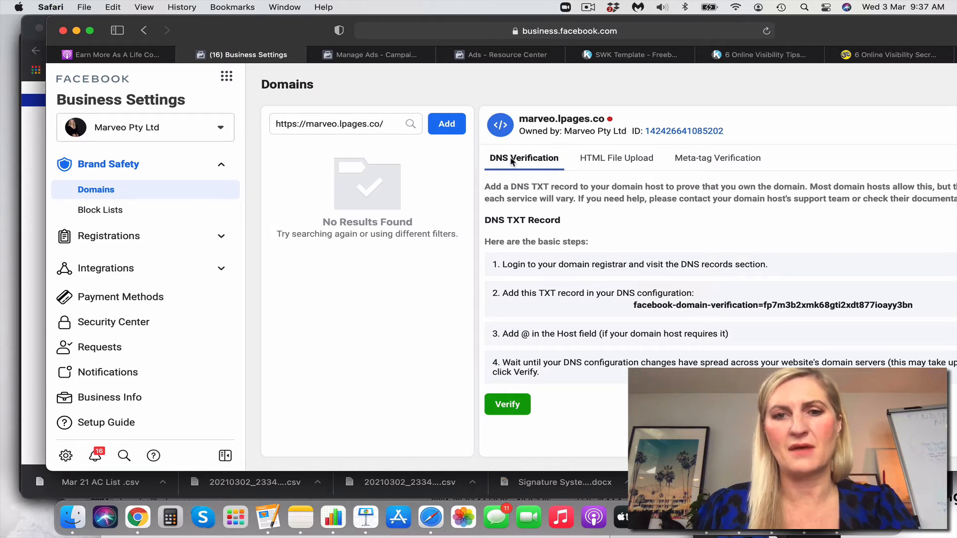
Show the HTML File Upload verification instructions for marveo.lpages.co and download the HTML verification file
click(631, 164)
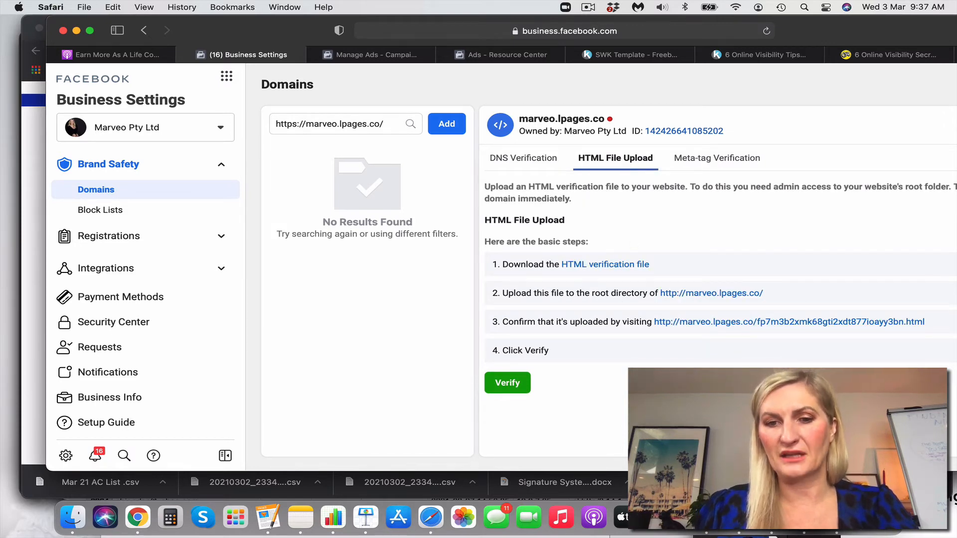
click(636, 264)
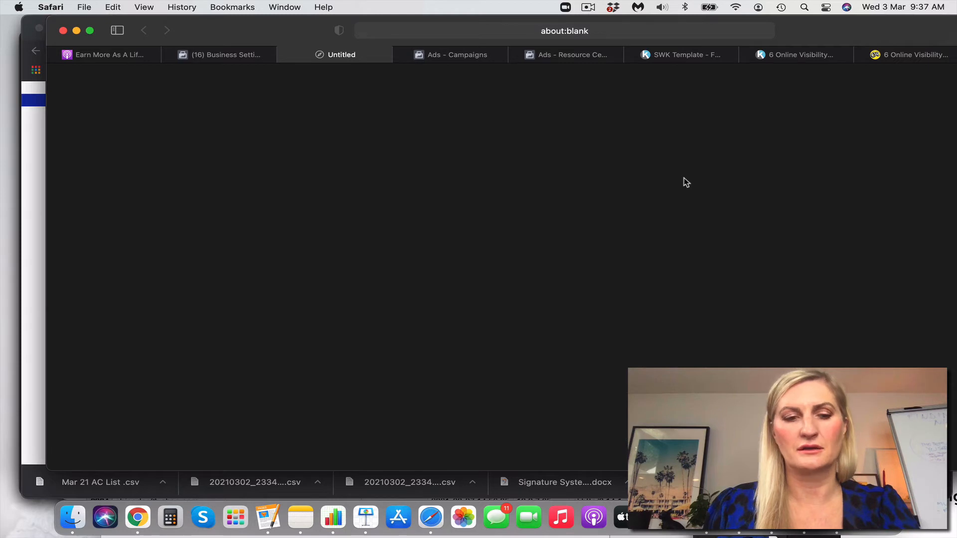
drag(824, 34, 766, 25)
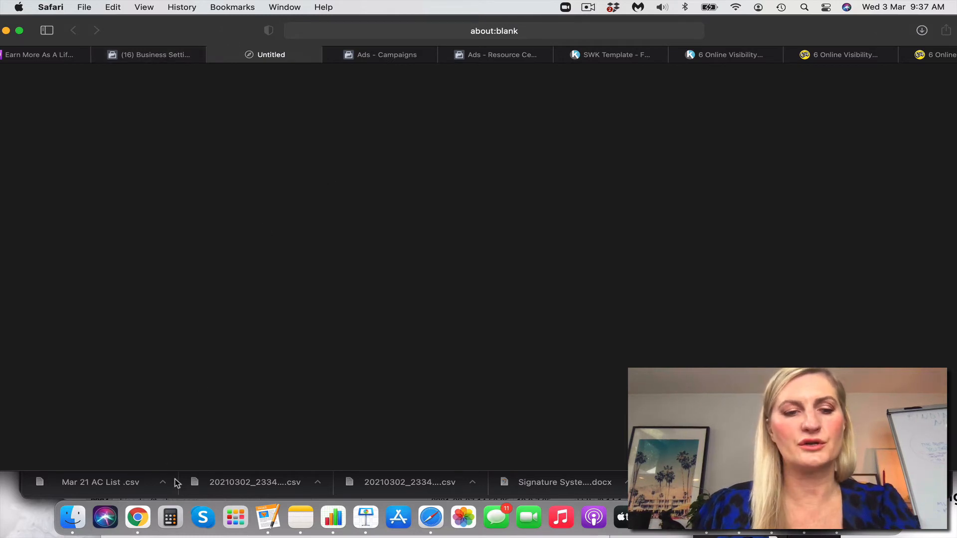
Switch to Chrome and look through the Leadpages dashboard, account options and home page for a place to handle domain verification
click(137, 517)
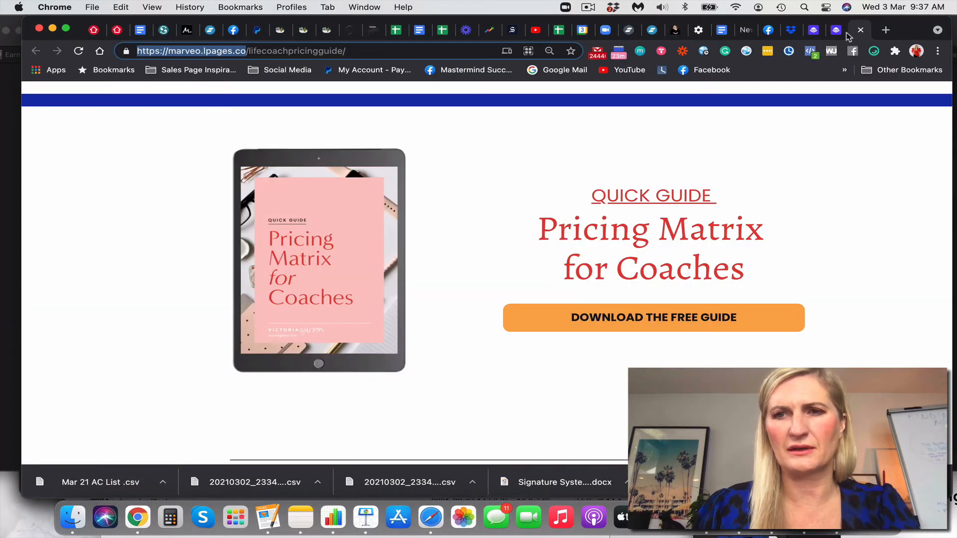
click(814, 31)
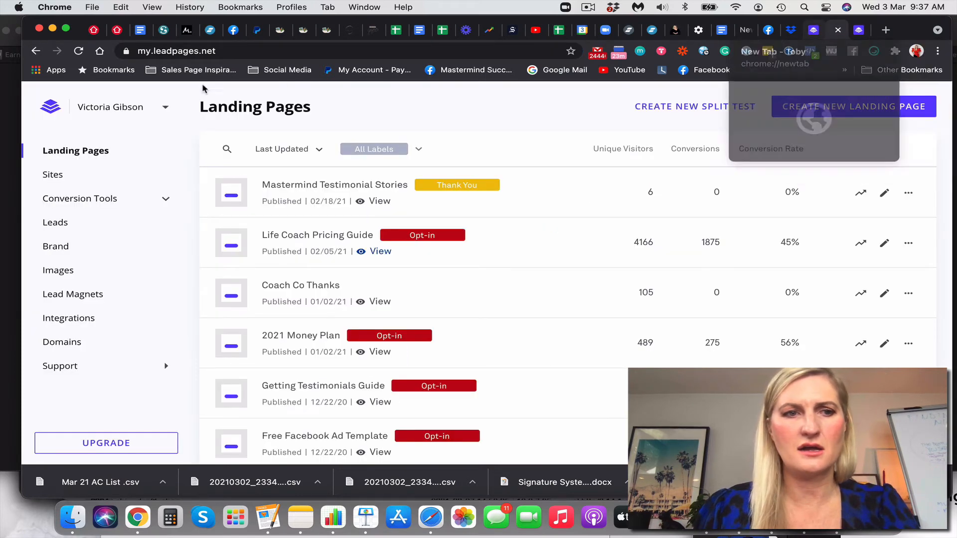
click(48, 116)
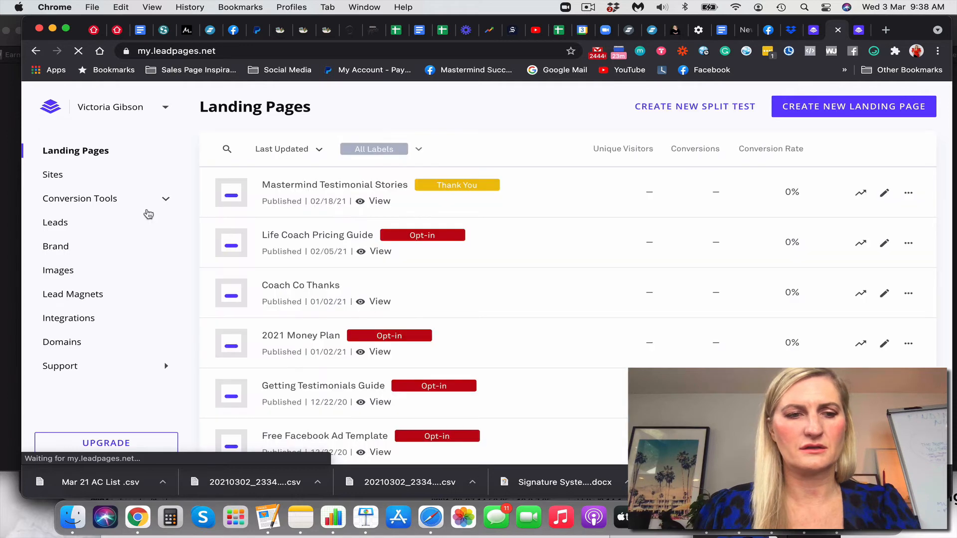
scroll(159, 212, down, 10)
scroll(160, 212, up, 10)
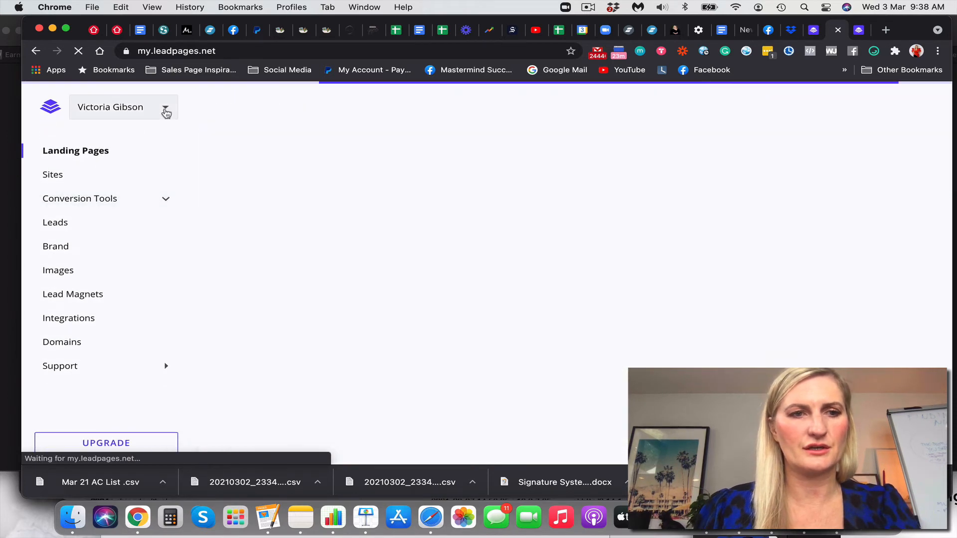
click(162, 109)
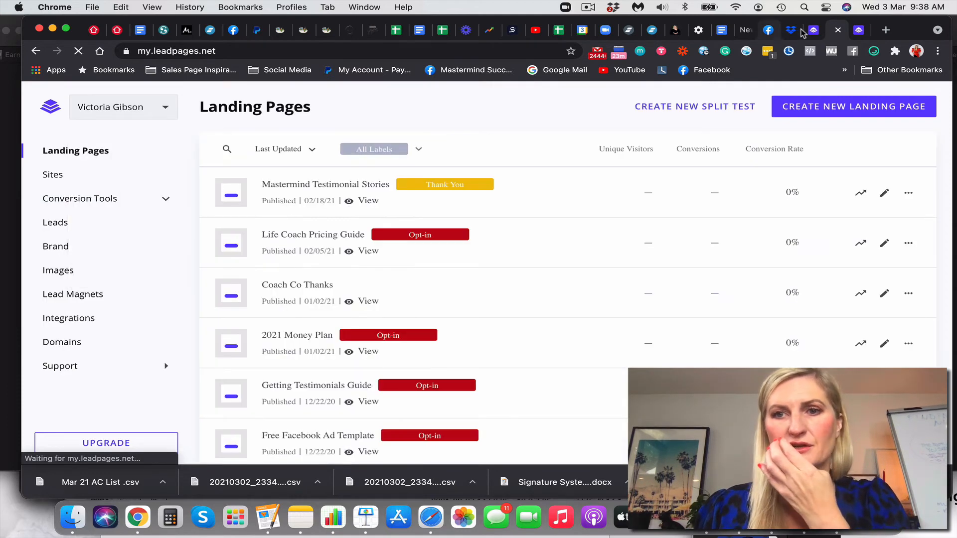
click(814, 31)
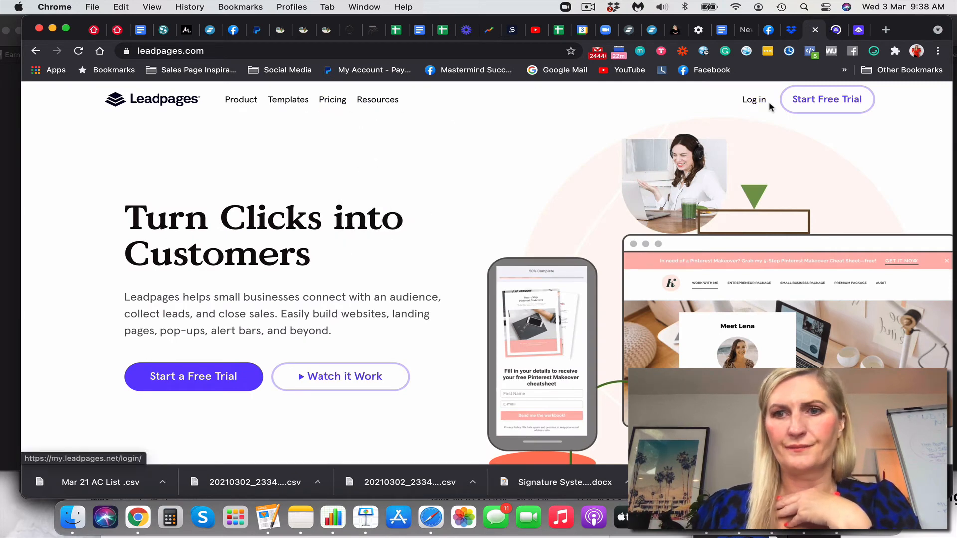
click(837, 32)
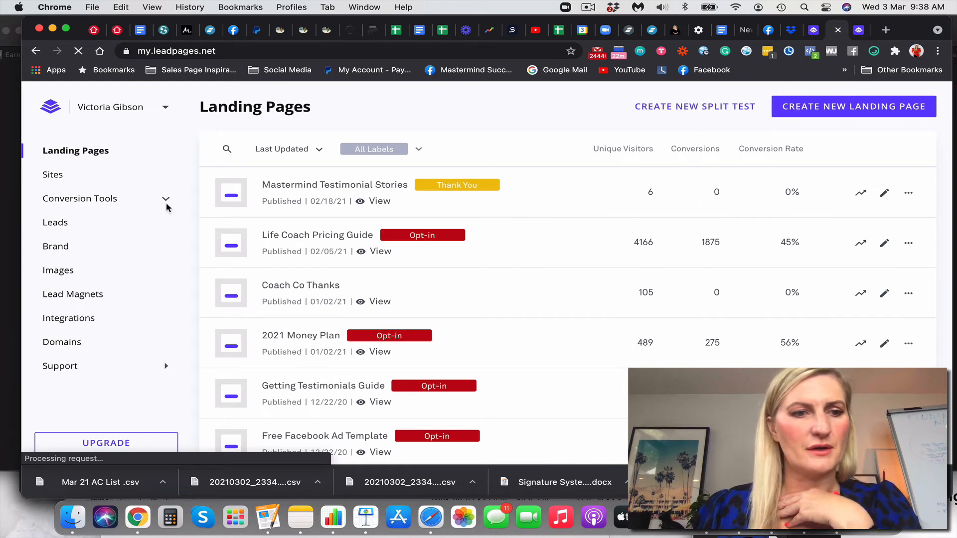
Open the Leadpages support site, search it for "facebook domain verification" and look through the resulting articles
scroll(109, 304, down, 2)
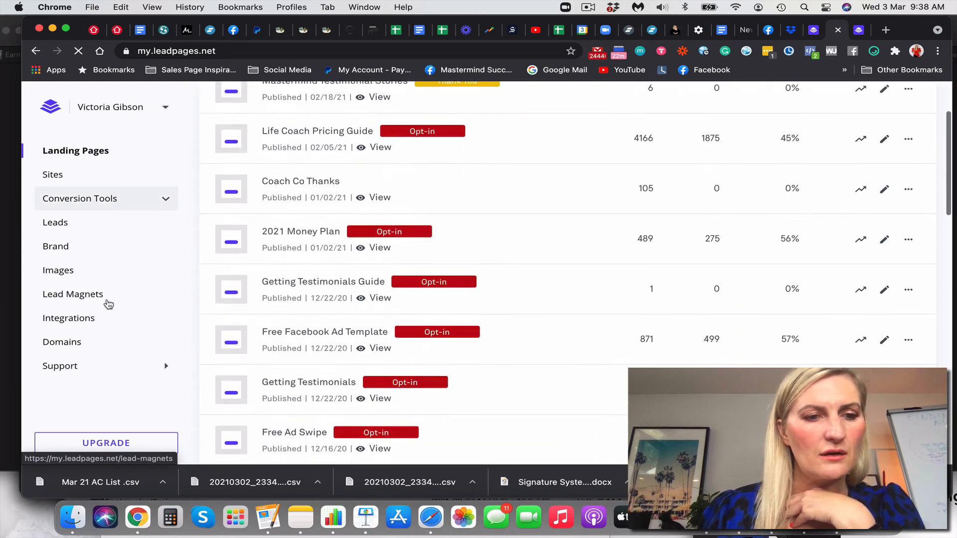
click(70, 367)
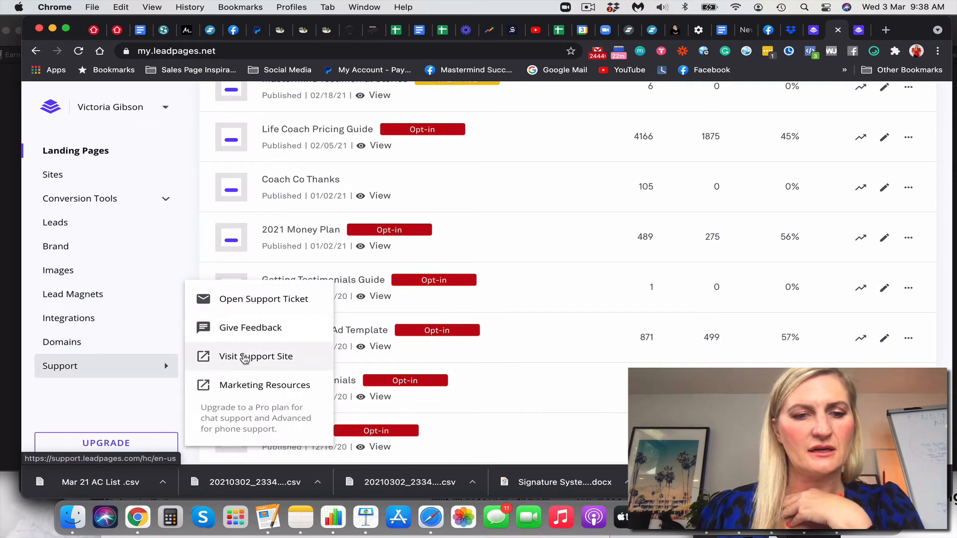
click(245, 358)
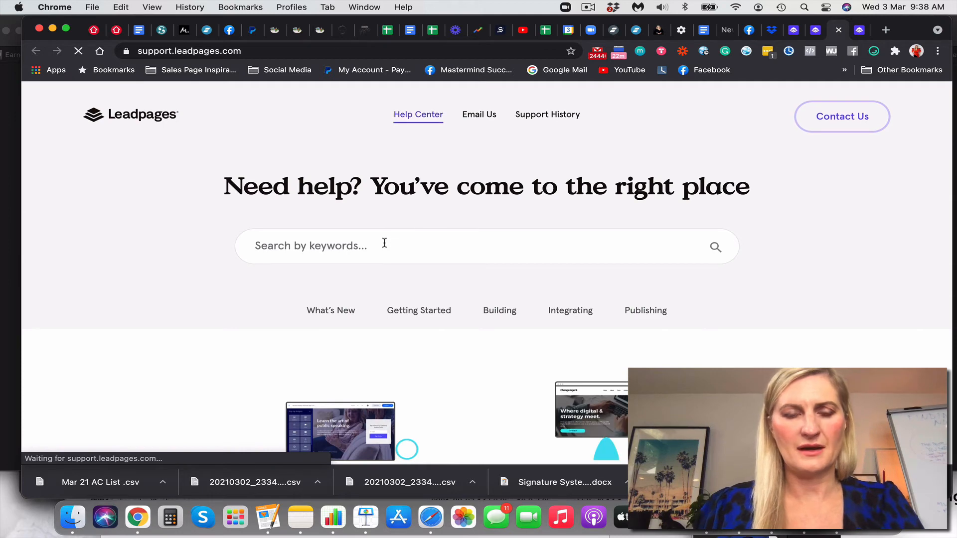
click(385, 243)
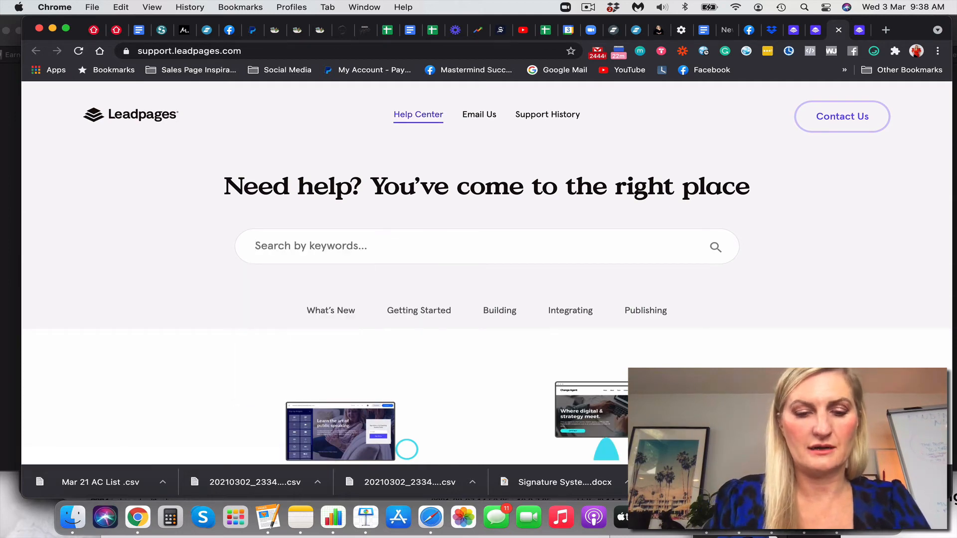
text(facebook do)
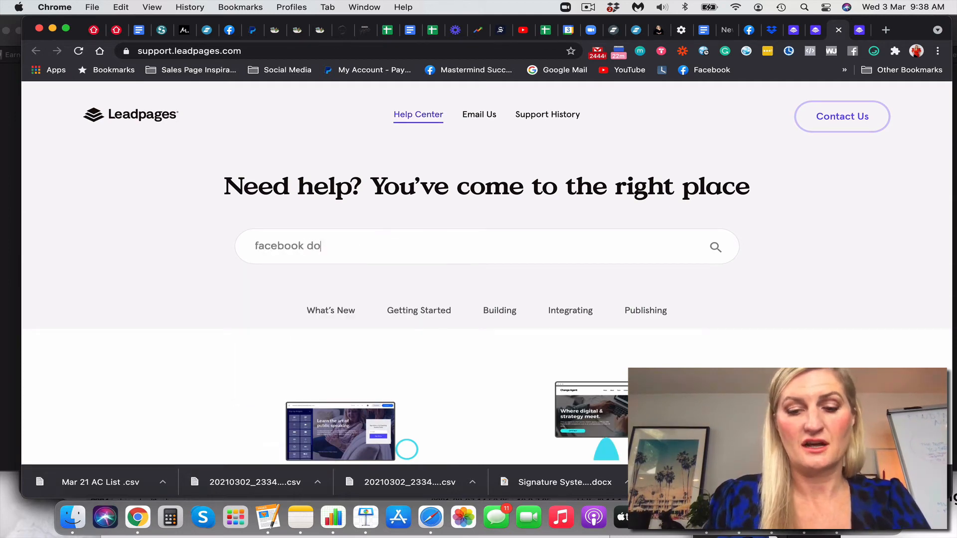
text(main verification)
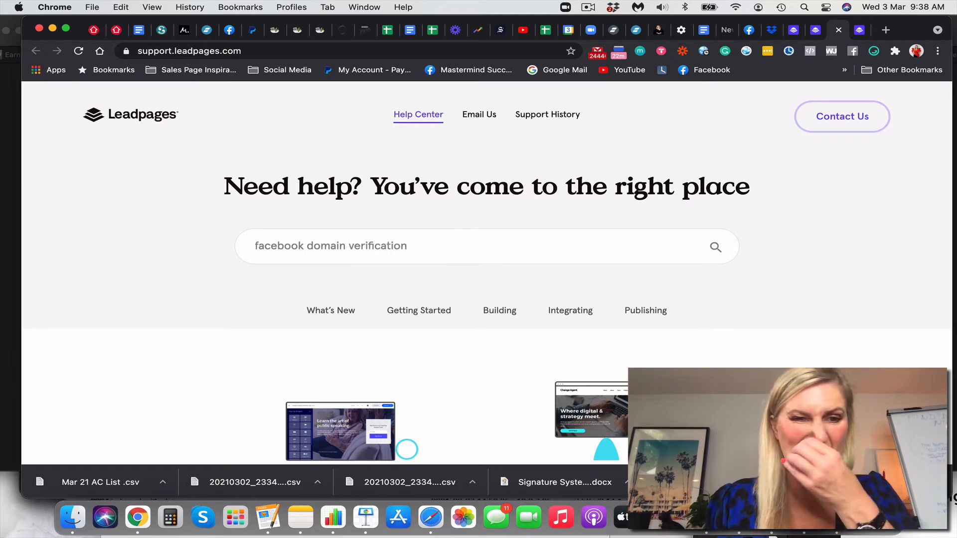
key(Return)
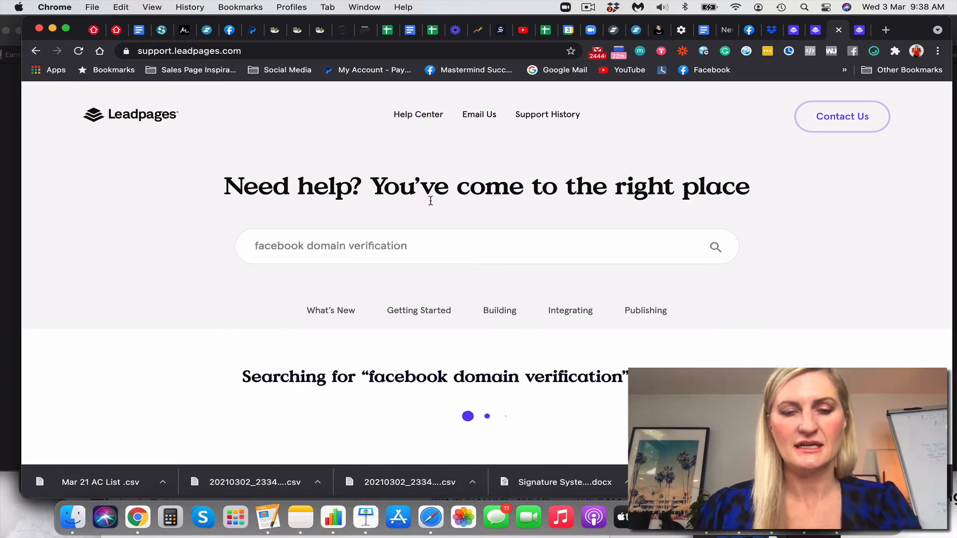
scroll(455, 211, down, 5)
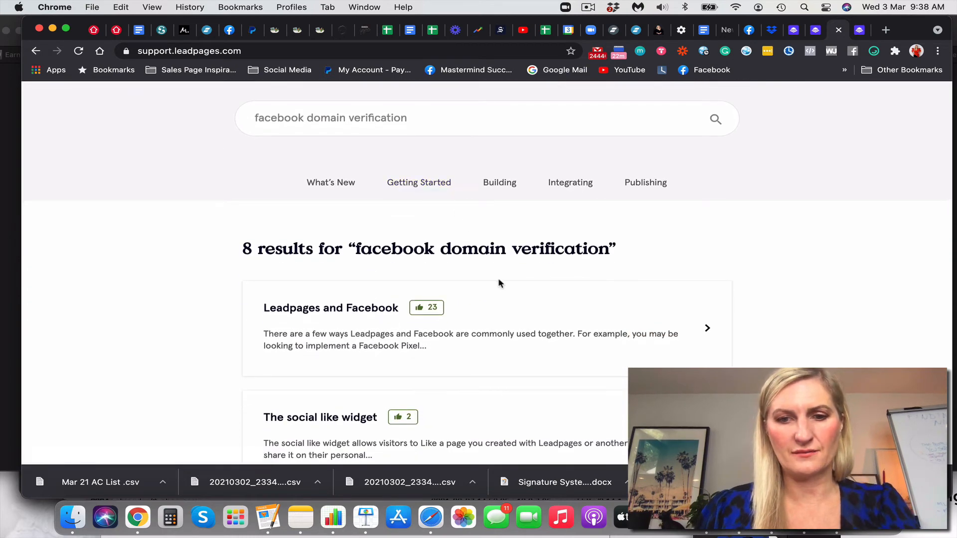
scroll(516, 346, down, 3)
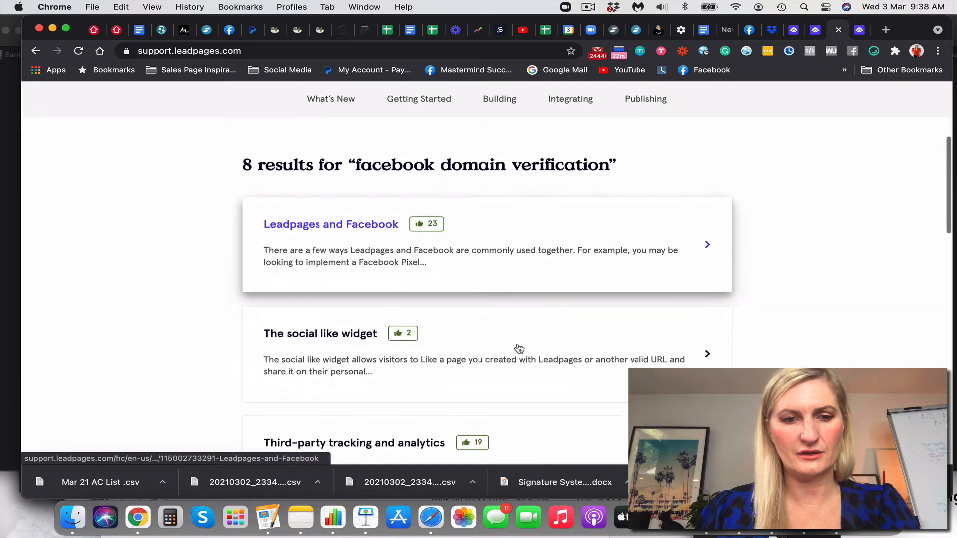
scroll(518, 347, down, 8)
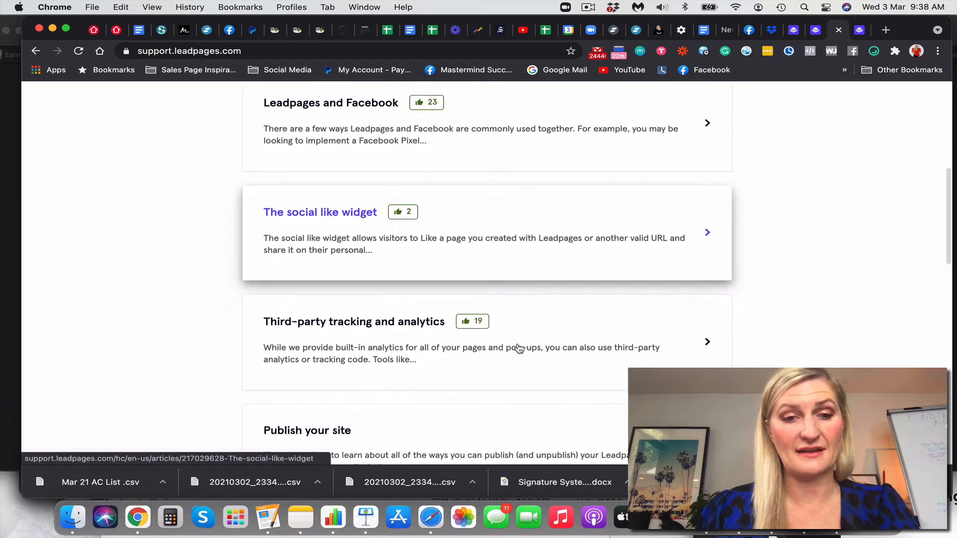
scroll(518, 347, down, 6)
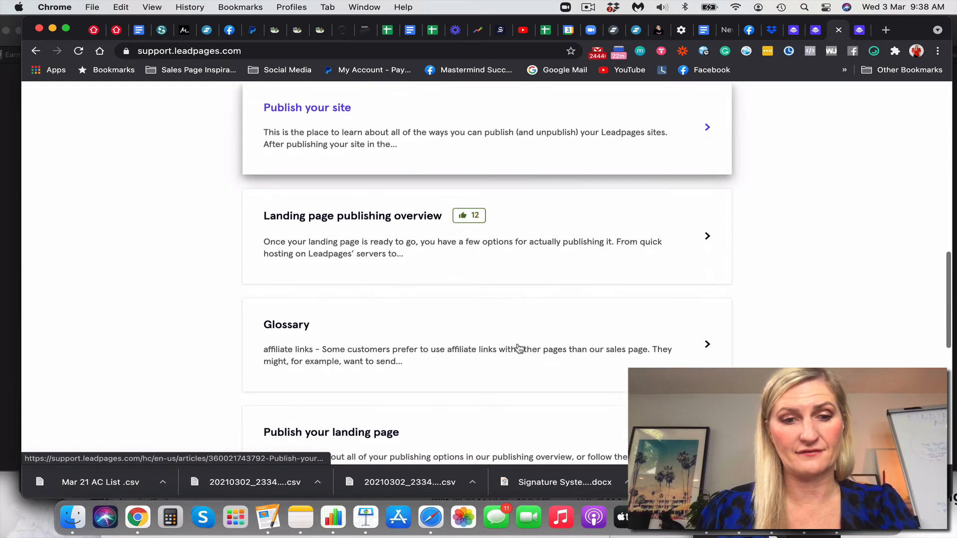
scroll(518, 348, up, 17)
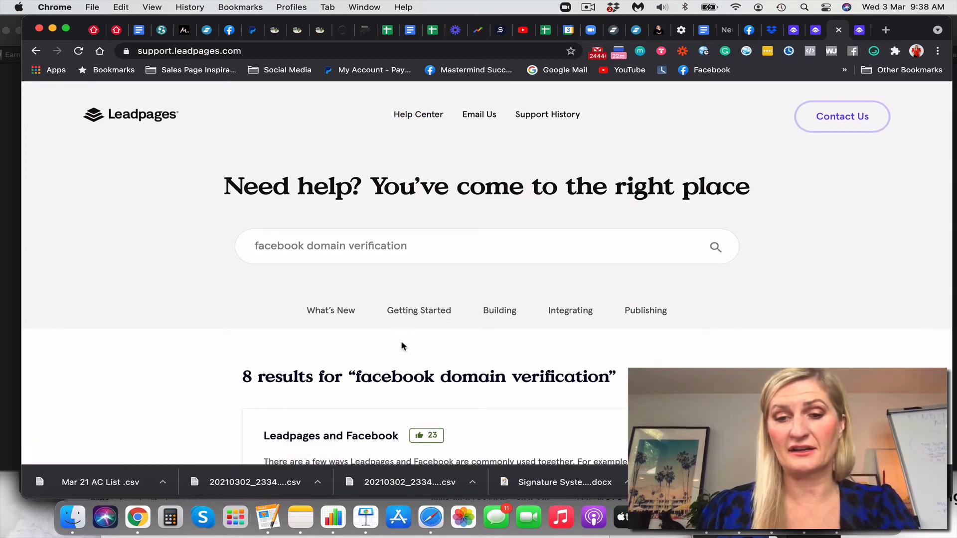
Return to the Business Settings page in Safari, bring its whole navigation into view and collapse the Brand Safety section
click(431, 516)
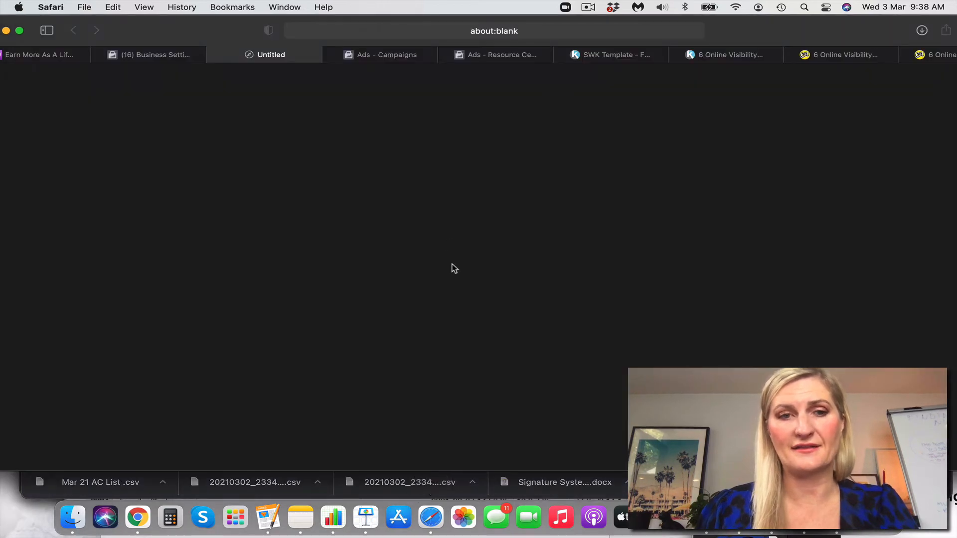
click(169, 56)
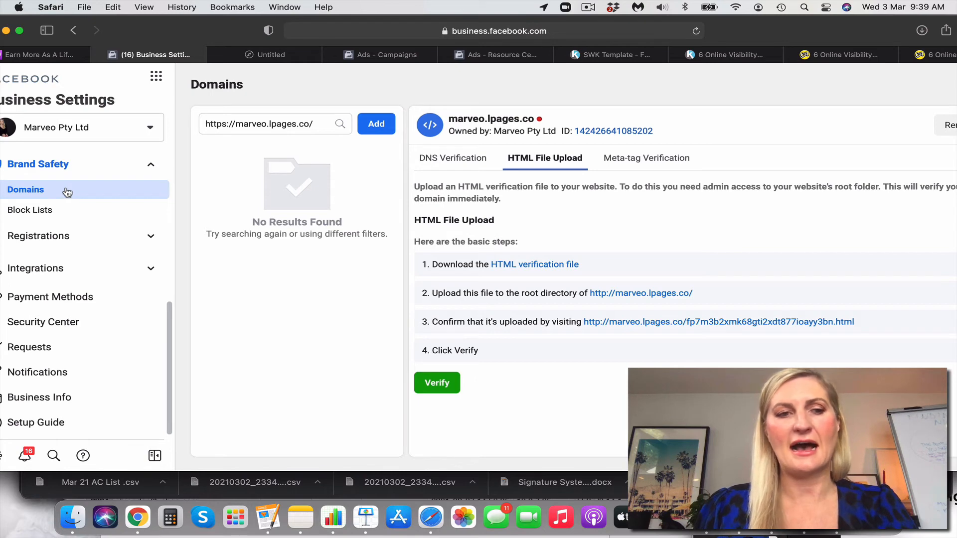
mouse_move(543, 122)
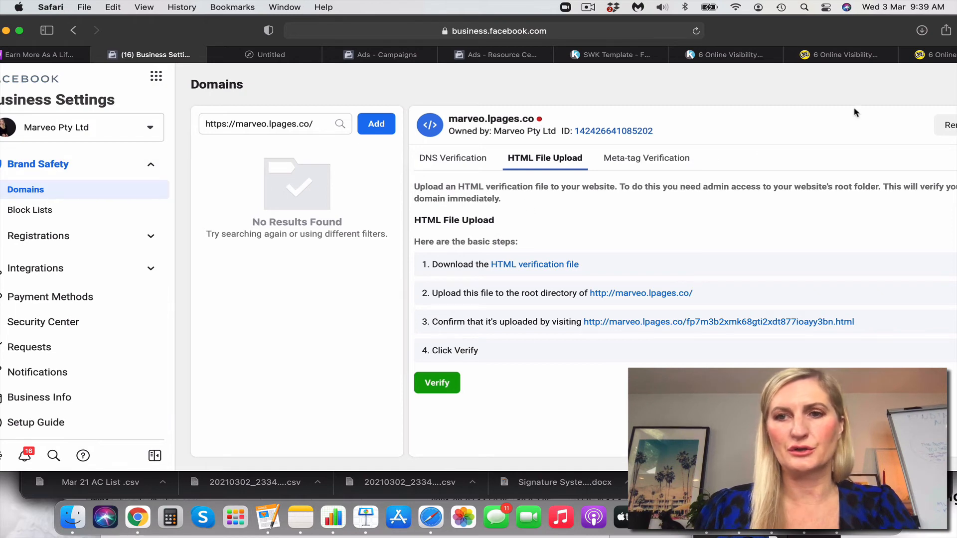
drag(891, 24, 956, 21)
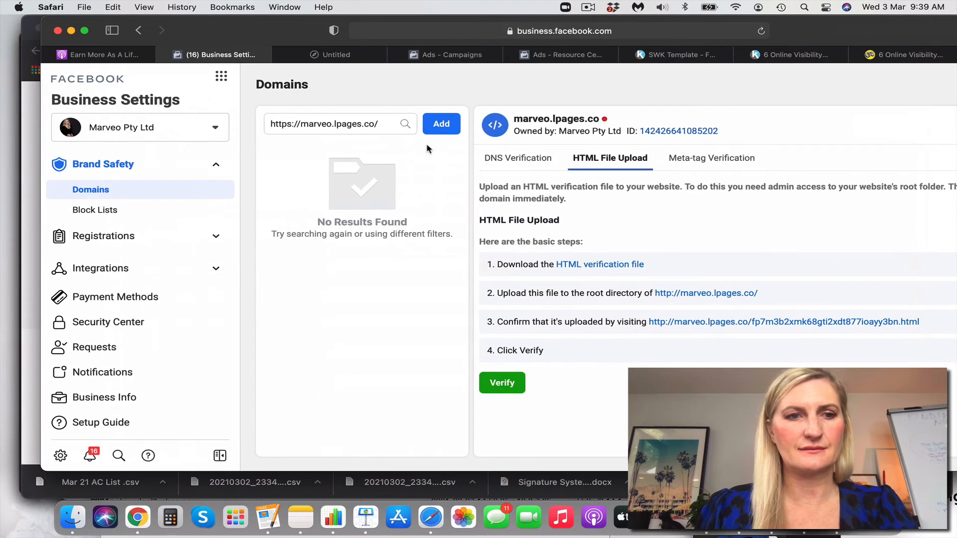
click(215, 168)
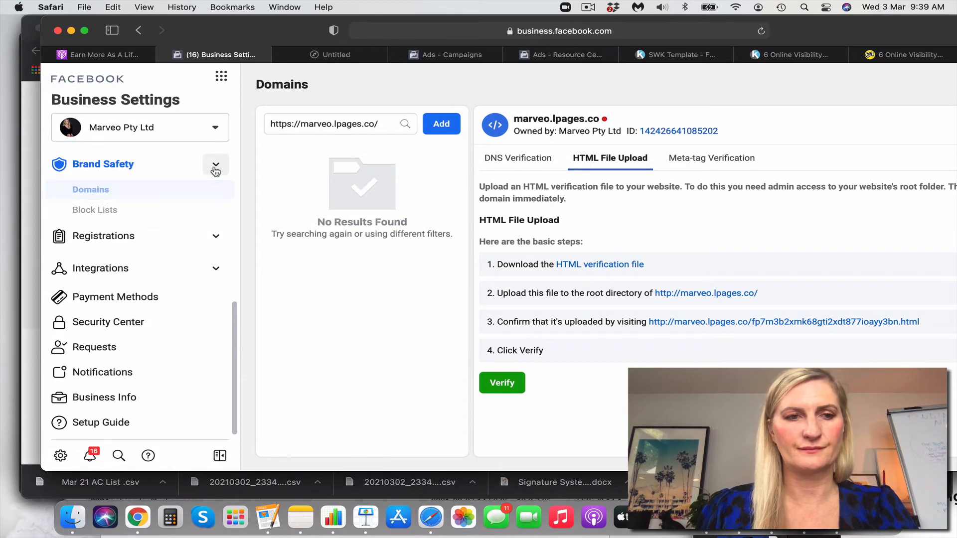
Collapse Brand Safety, clear the marveo.lpages.co filter from the Domains list and open the details of the last domain listed
click(215, 171)
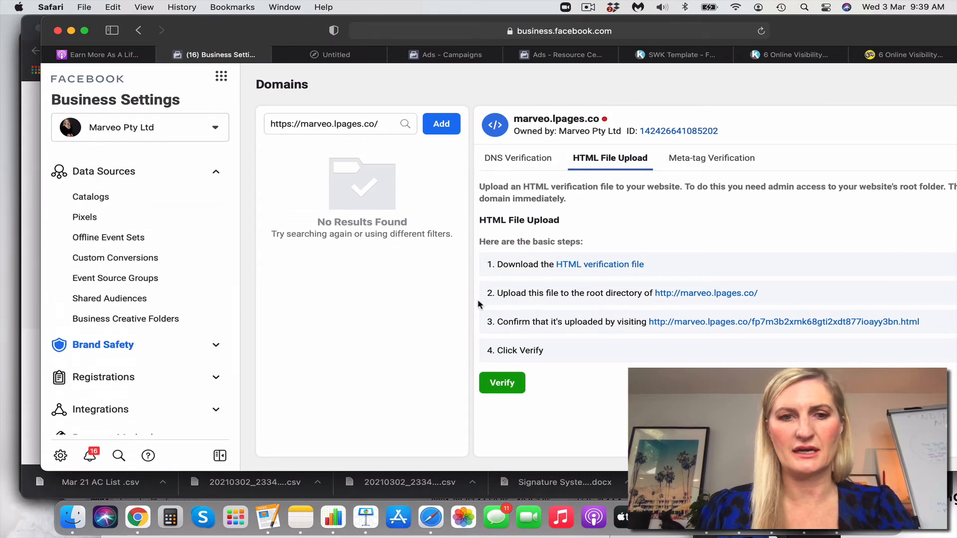
drag(387, 124, 225, 106)
key(BackSpace)
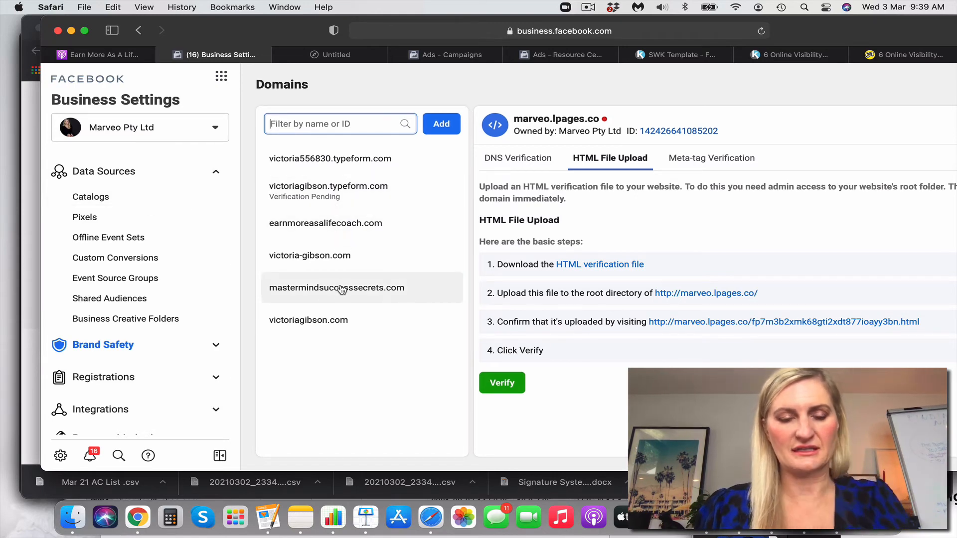
click(342, 319)
drag(789, 31, 678, 31)
mouse_move(500, 122)
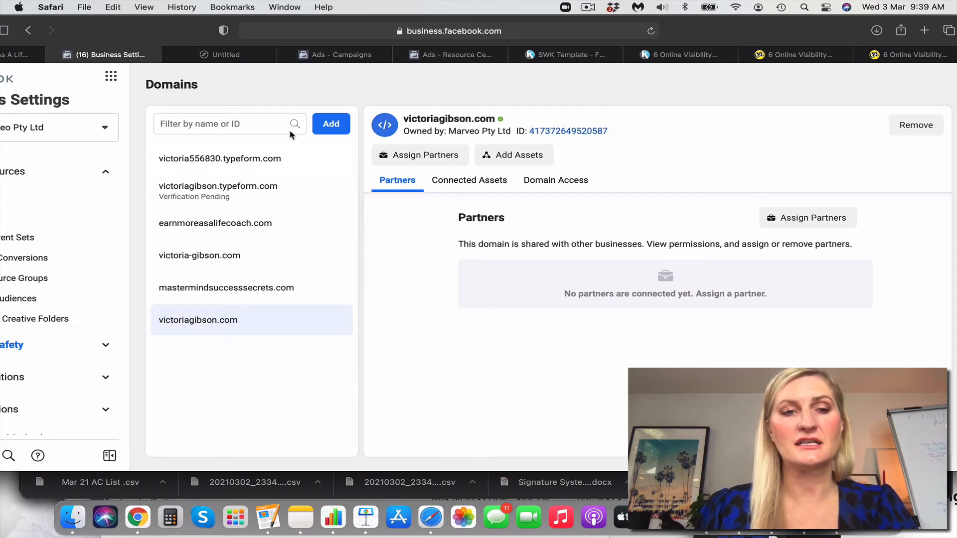
Open the Typeform domain marked Verification Pending and copy its DNS TXT verification record
click(294, 192)
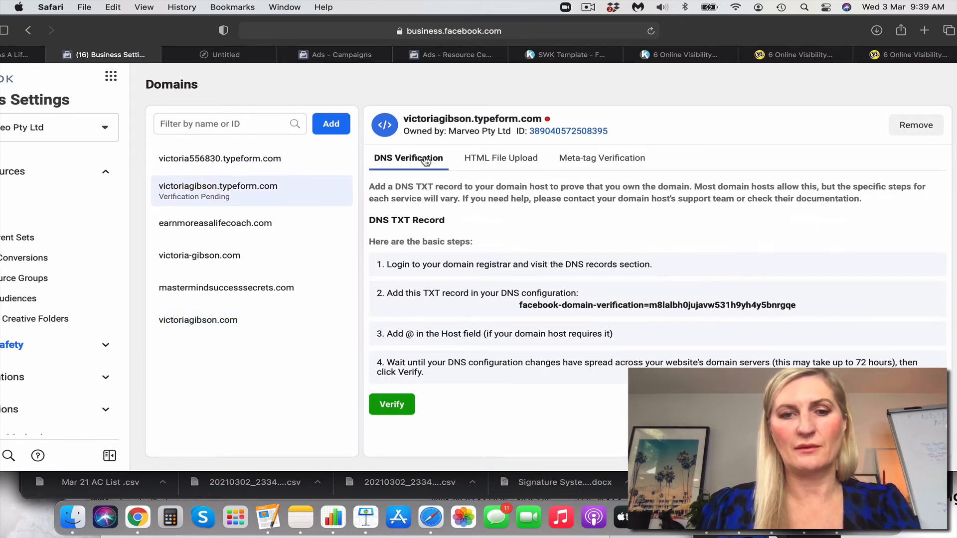
drag(802, 305, 514, 307)
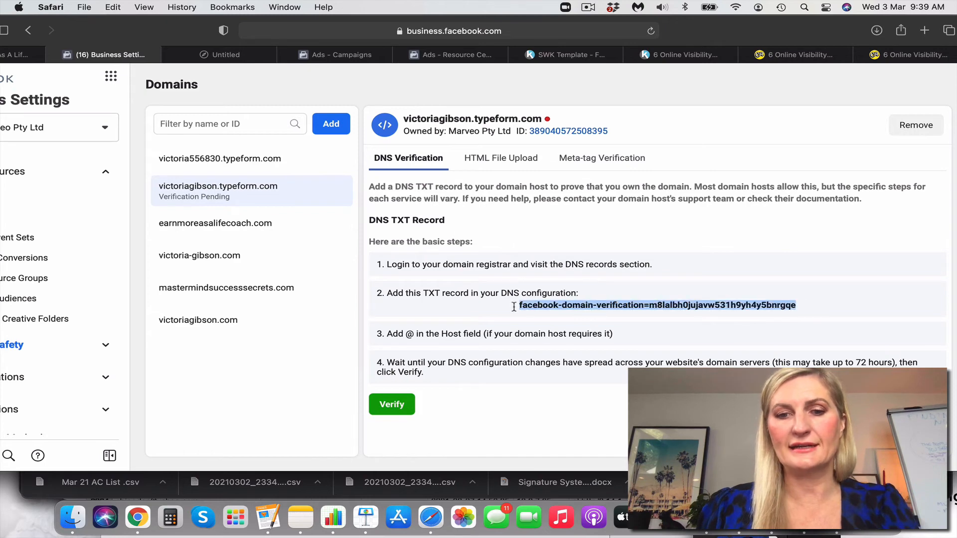
click(112, 7)
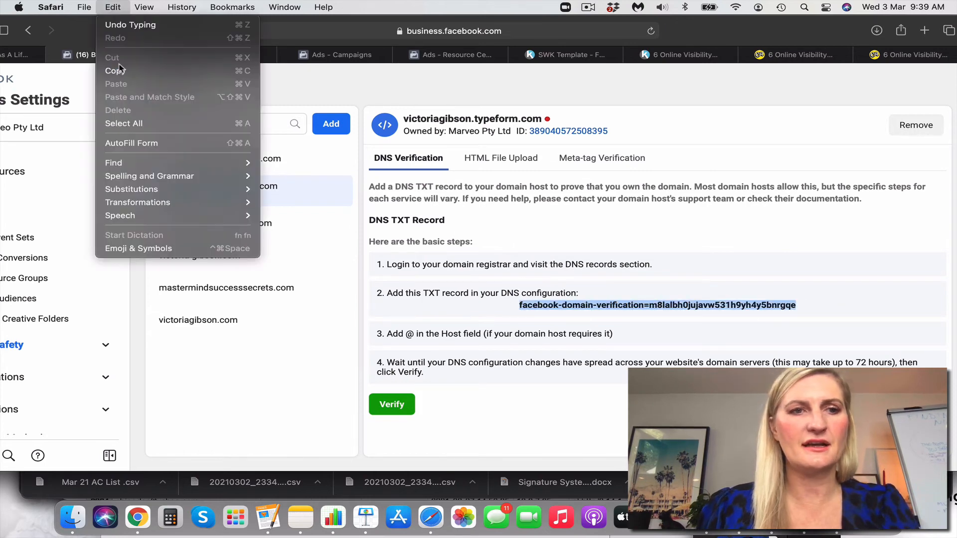
click(120, 68)
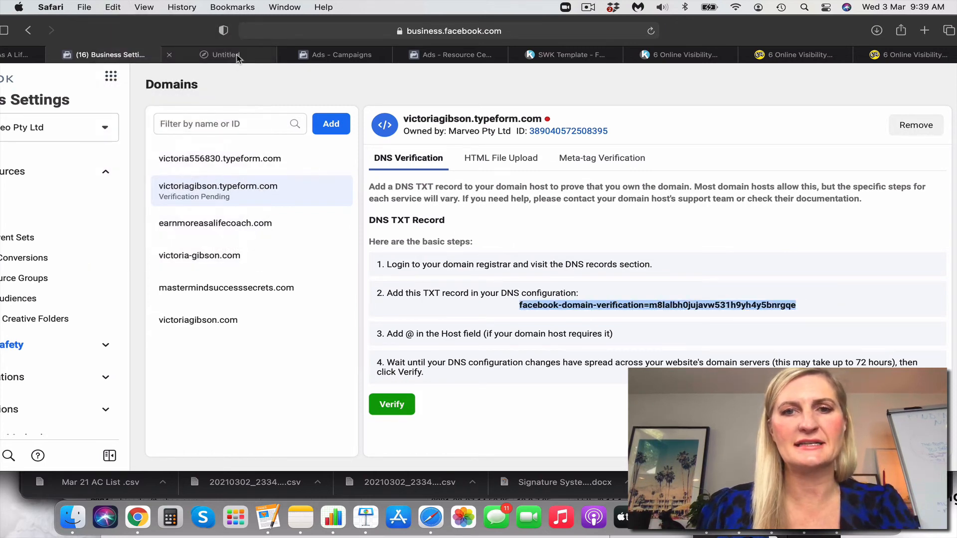
Open the GoDaddy website in the blank untitled browser tab
drag(184, 22, 259, 23)
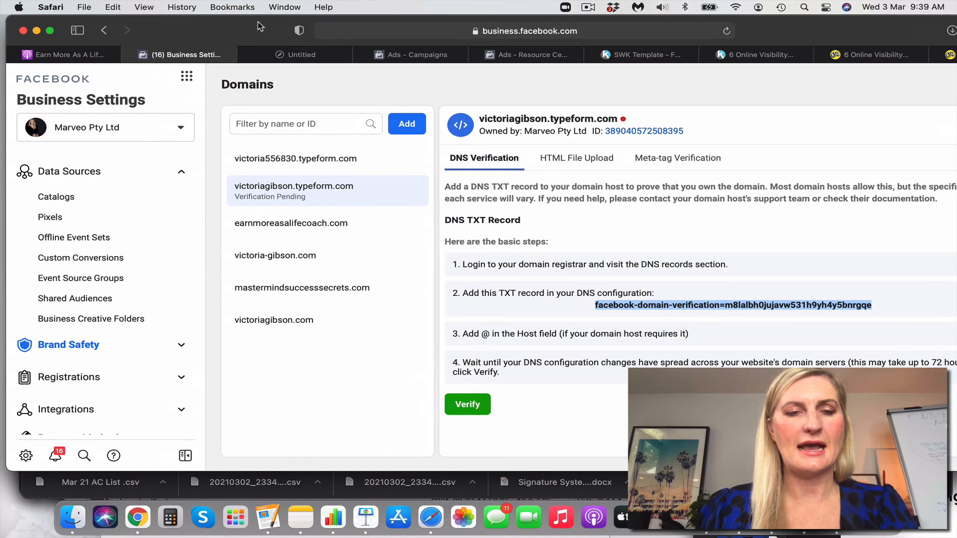
click(272, 57)
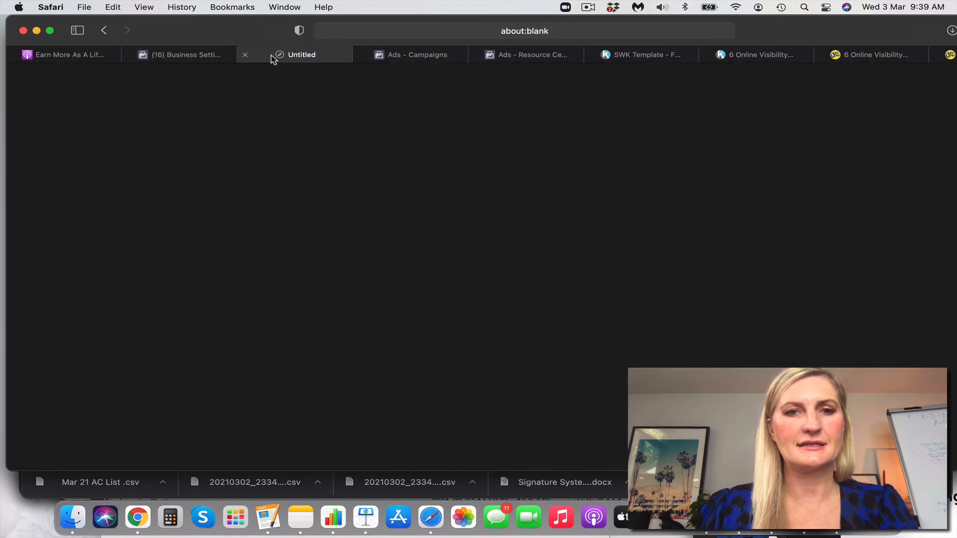
click(457, 29)
text(godaddy)
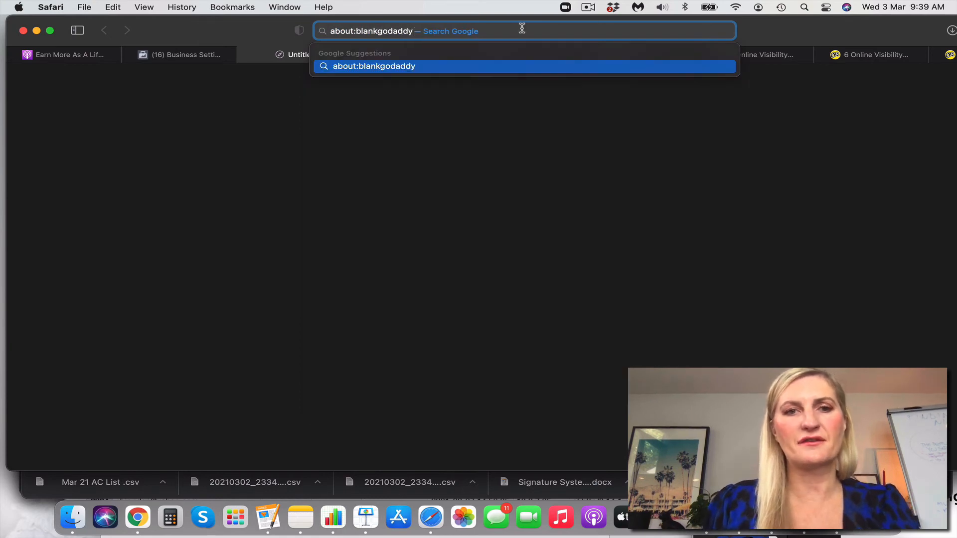
drag(441, 38, 285, 31)
text(g)
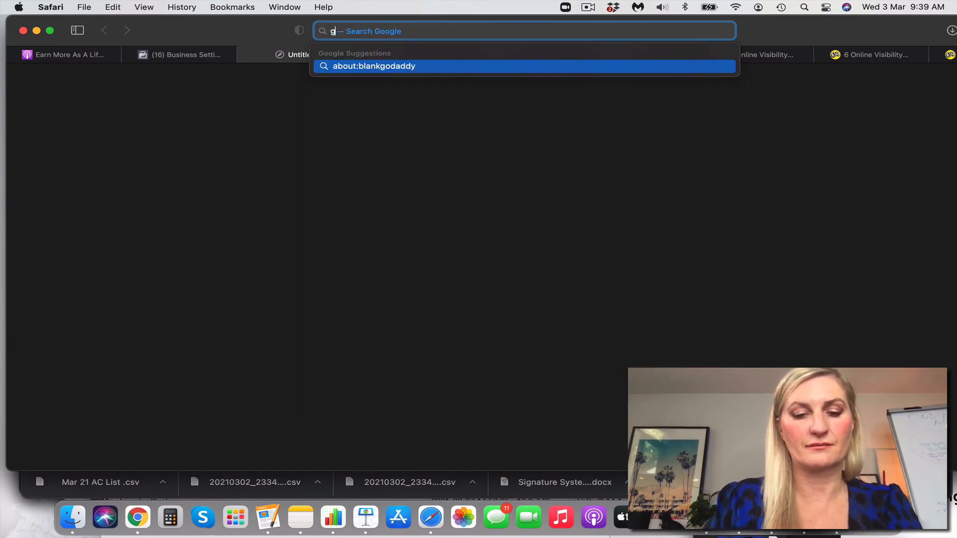
text(odaddy)
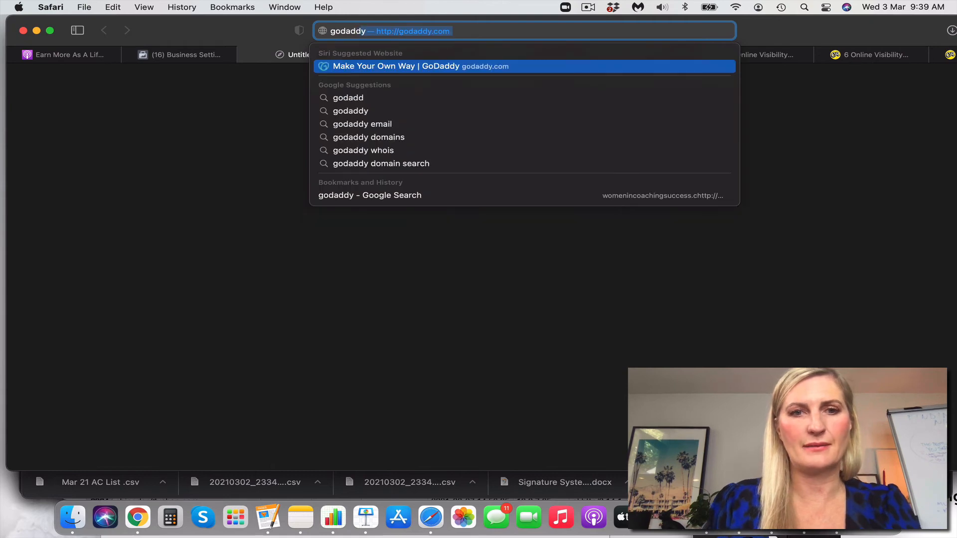
click(372, 67)
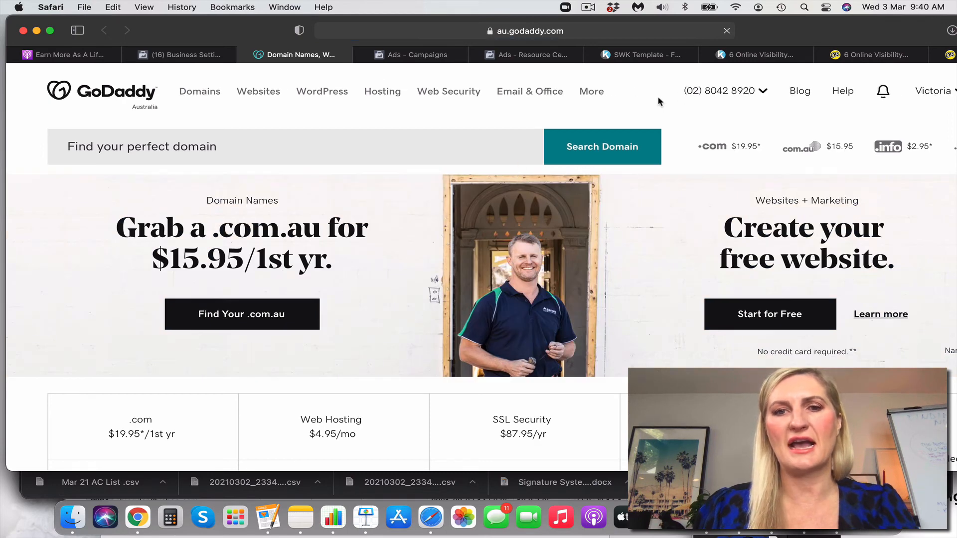
Look through GoDaddy's domain options and open the Manage Domains page of the signed-in account
click(204, 94)
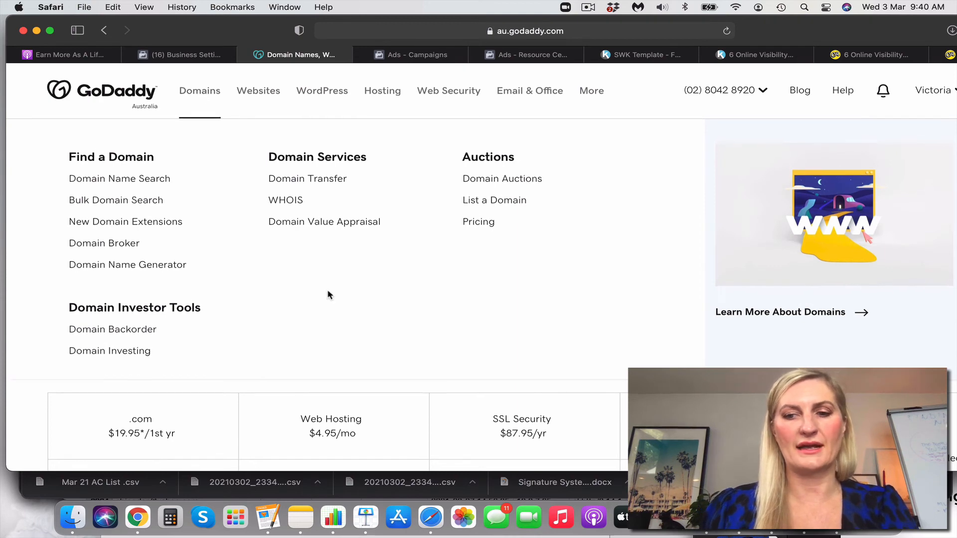
scroll(328, 293, down, 3)
scroll(327, 295, up, 5)
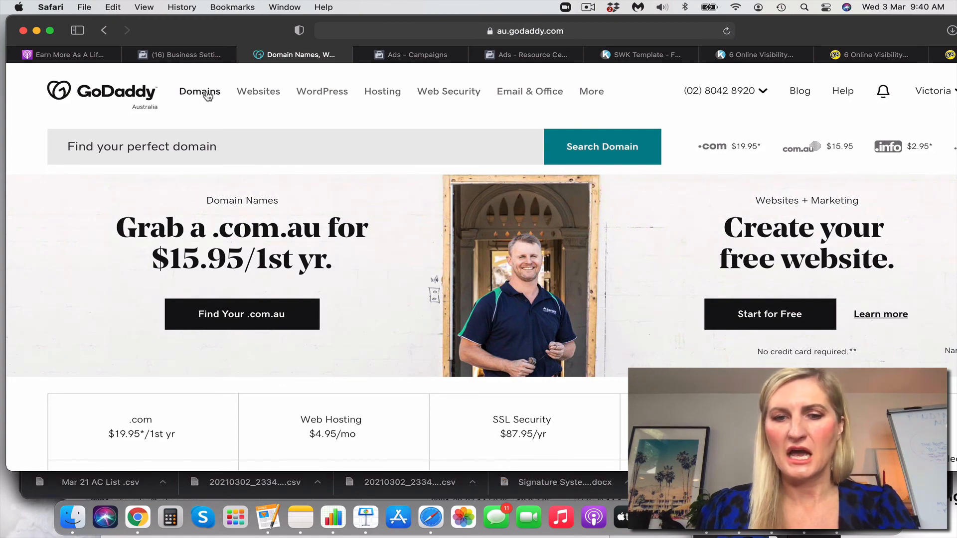
scroll(540, 270, down, 3)
scroll(540, 270, up, 3)
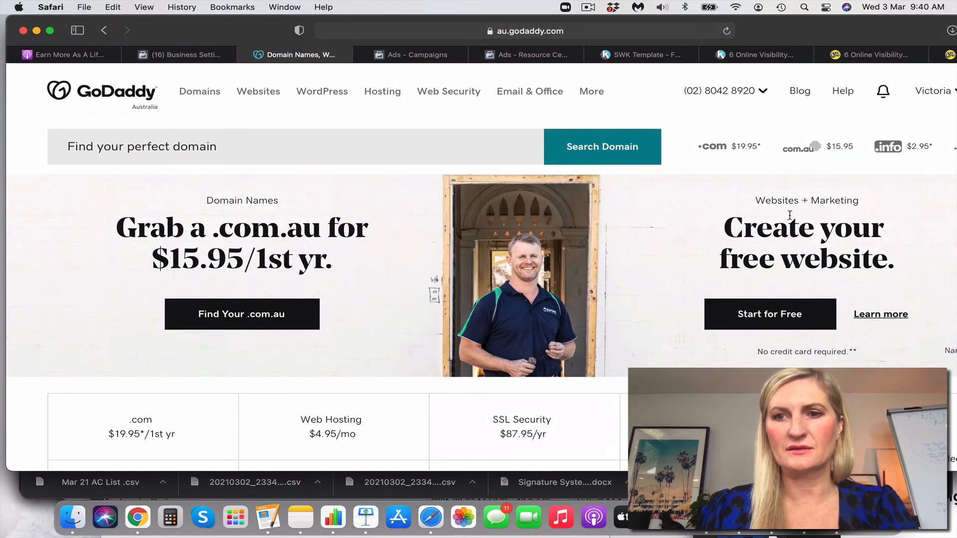
click(940, 95)
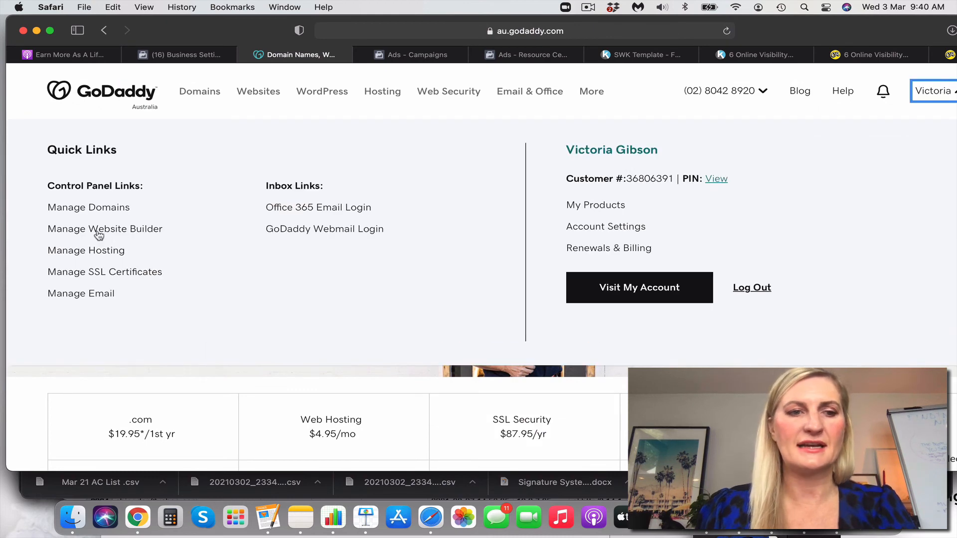
click(93, 207)
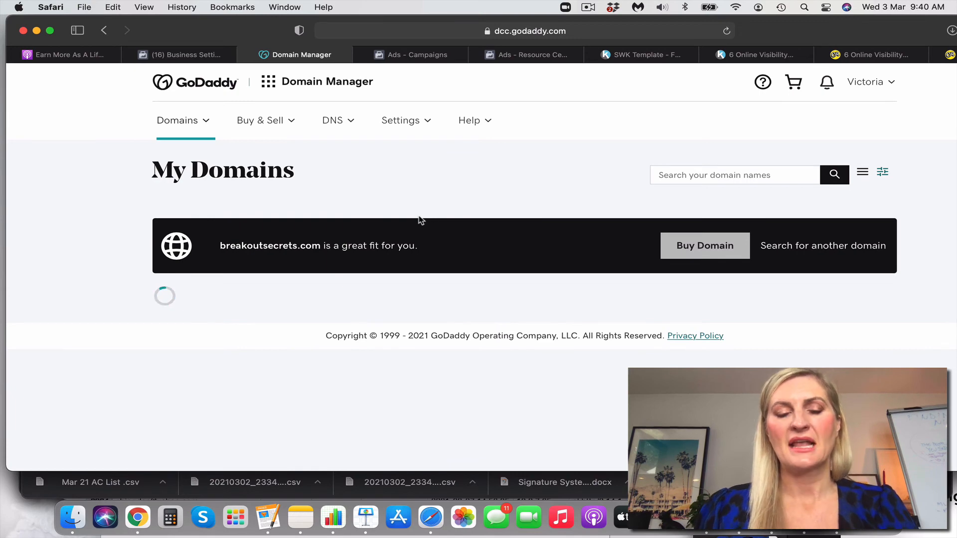
Open the settings of earnmoreasalifecoach.com and go to its DNS management page
scroll(421, 220, down, 1)
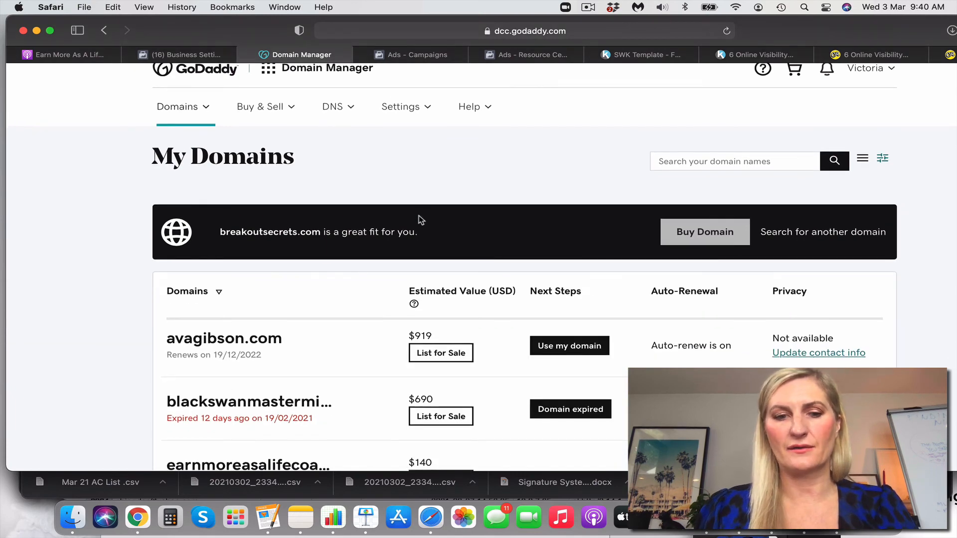
scroll(656, 302, down, 3)
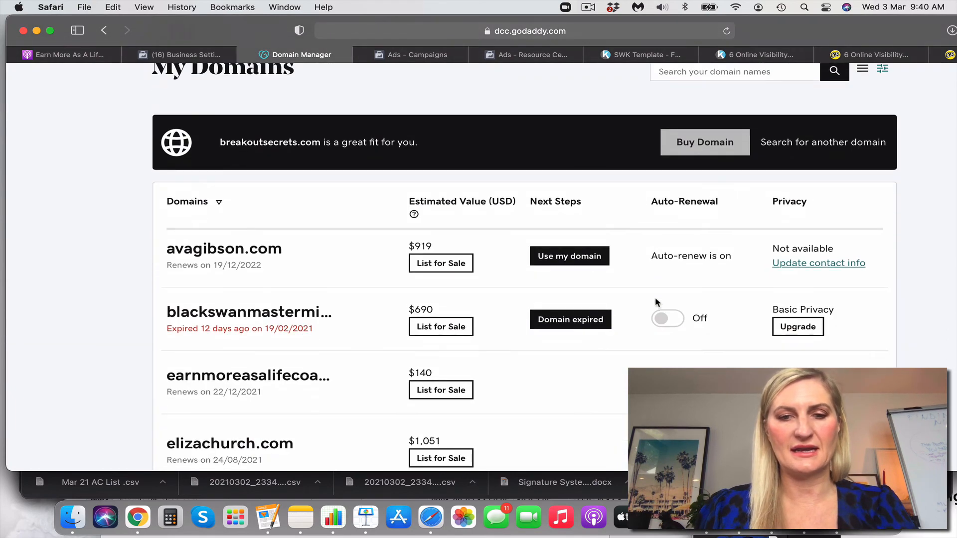
click(280, 377)
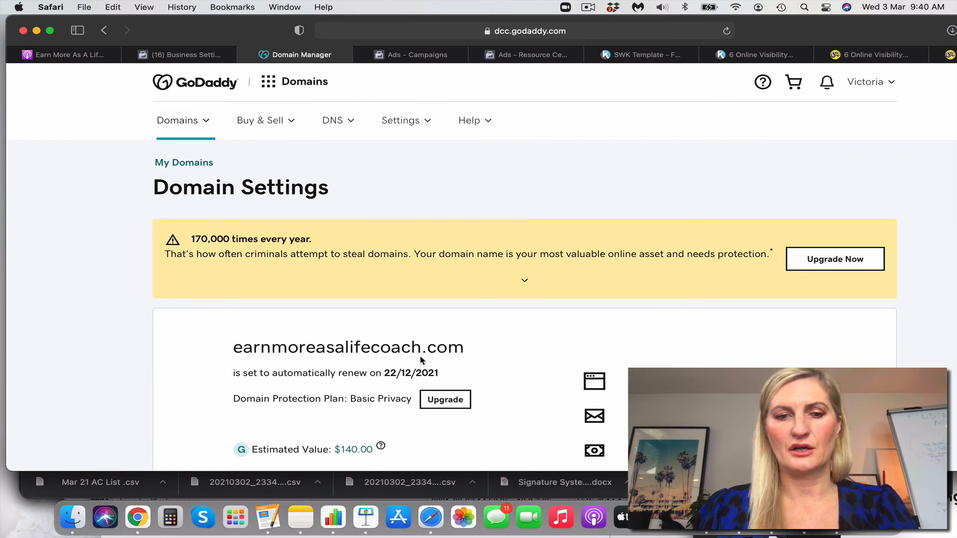
scroll(607, 356, down, 10)
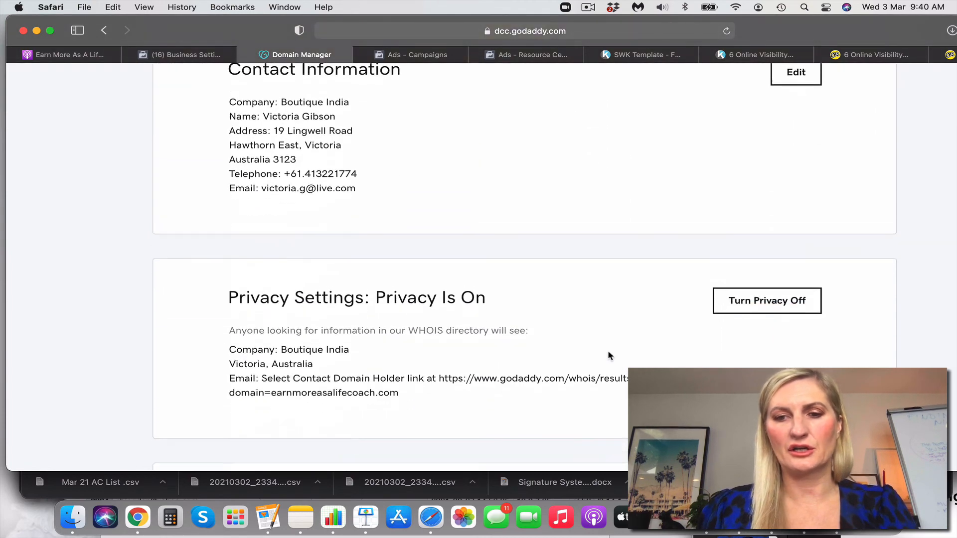
scroll(608, 356, down, 5)
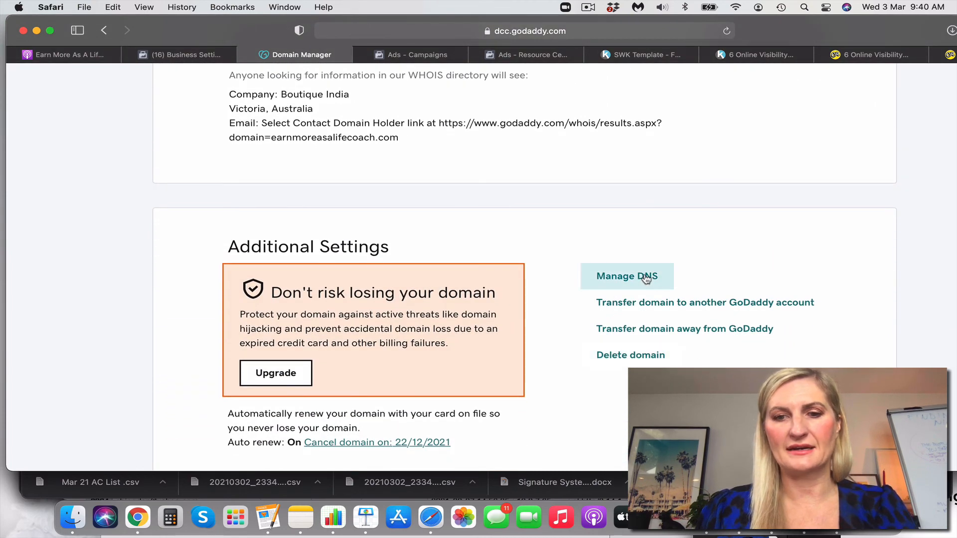
click(647, 279)
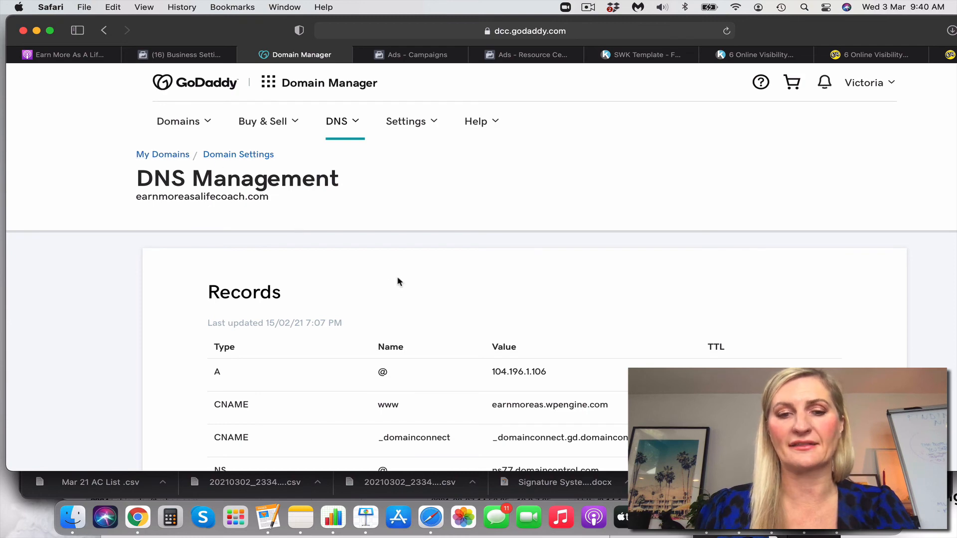
Fill in a new TXT record for earnmoreasalifecoach.com with host @ and the copied Facebook verification code as the TXT value
scroll(398, 282, down, 5)
scroll(398, 281, up, 1)
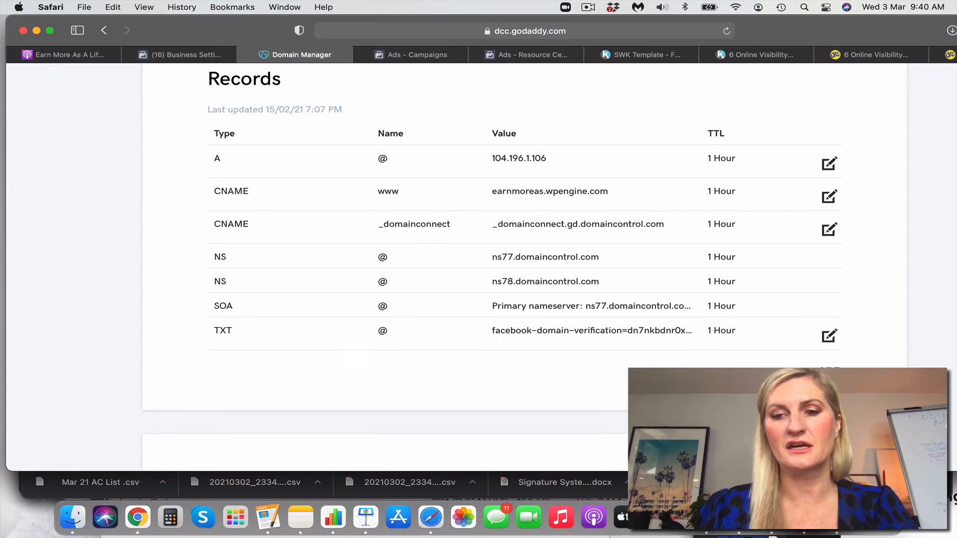
click(830, 371)
click(352, 407)
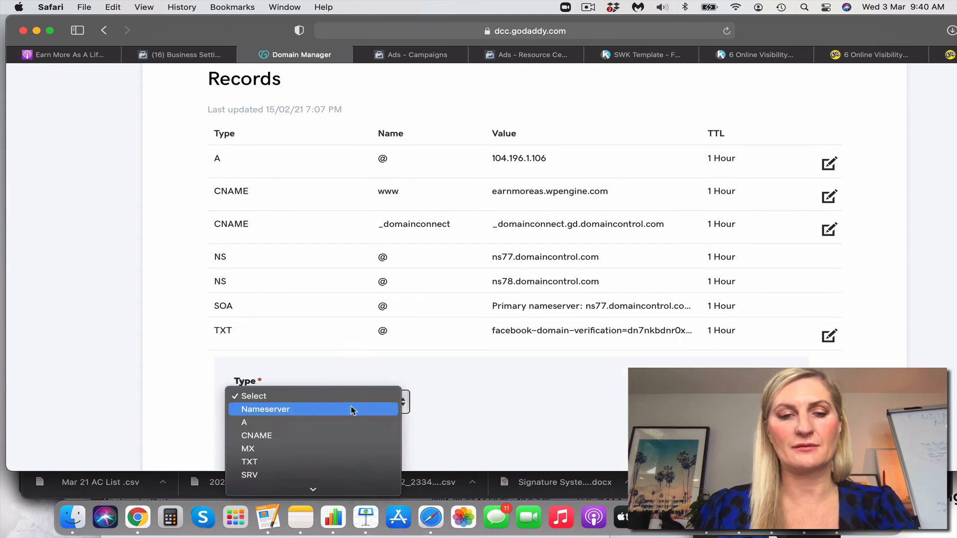
click(314, 462)
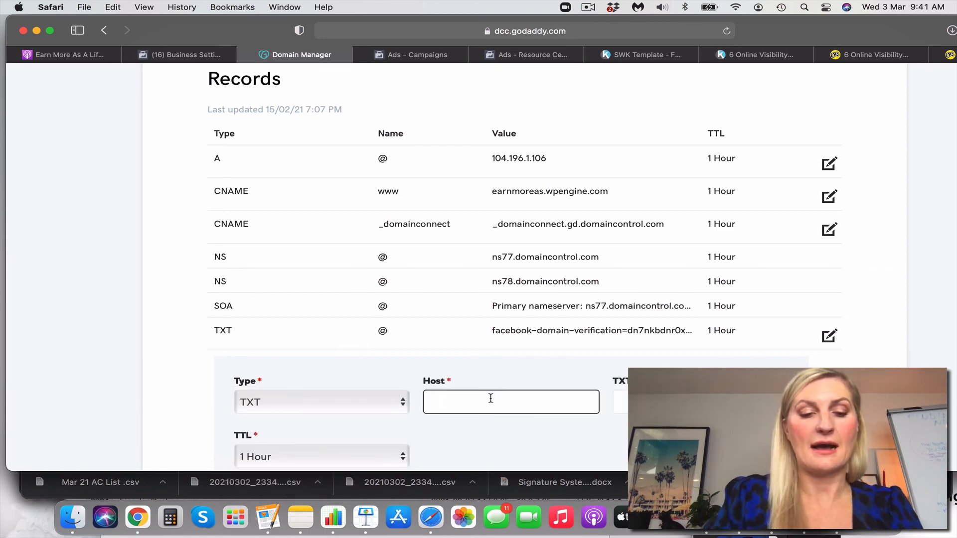
text(@)
key(Tab)
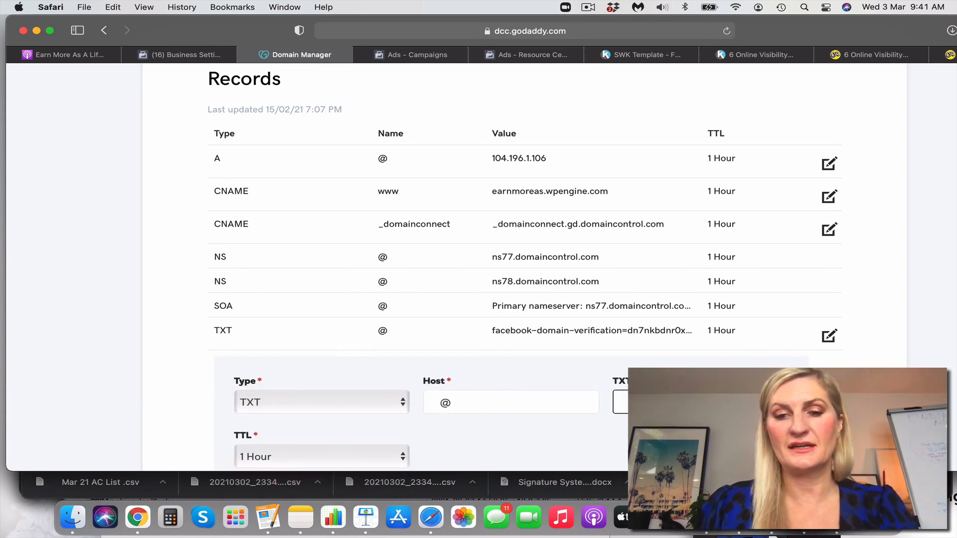
click(109, 8)
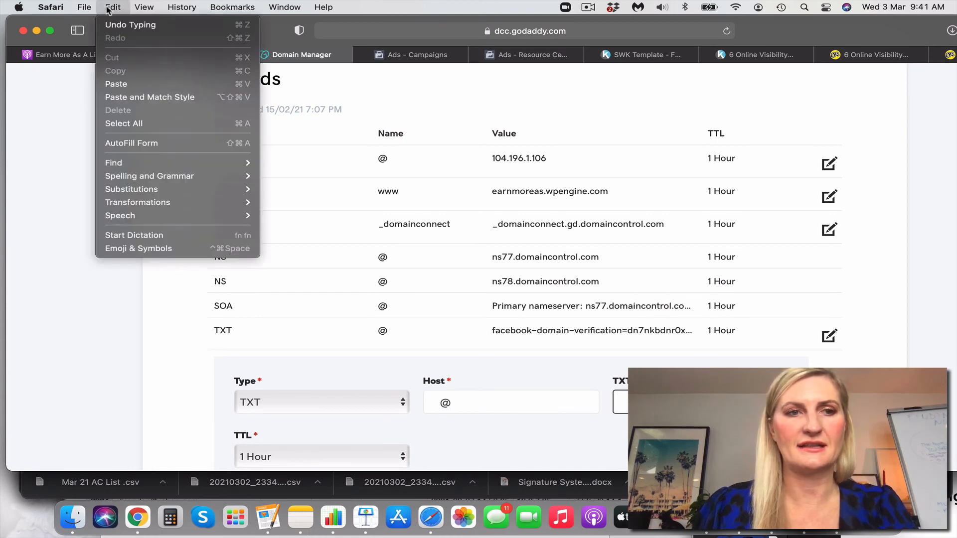
click(117, 84)
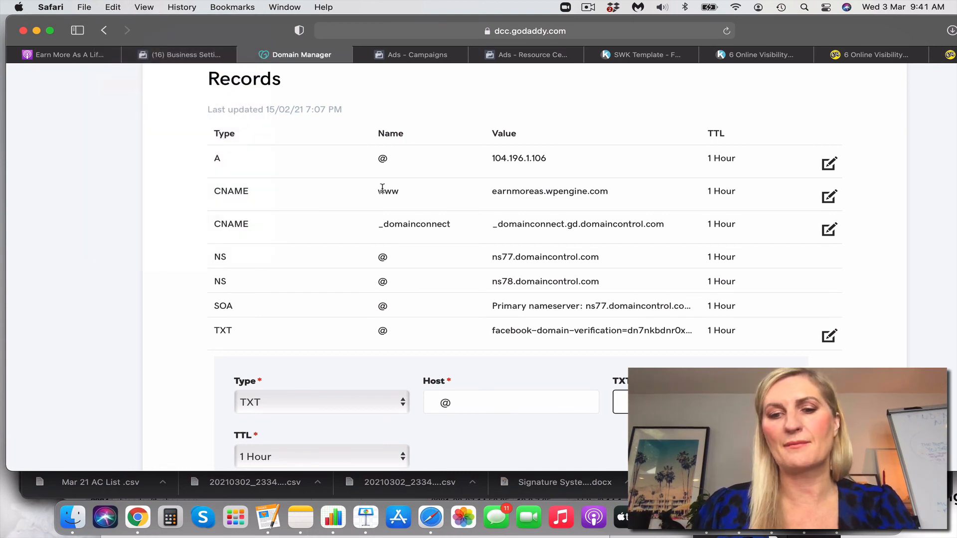
scroll(498, 250, down, 5)
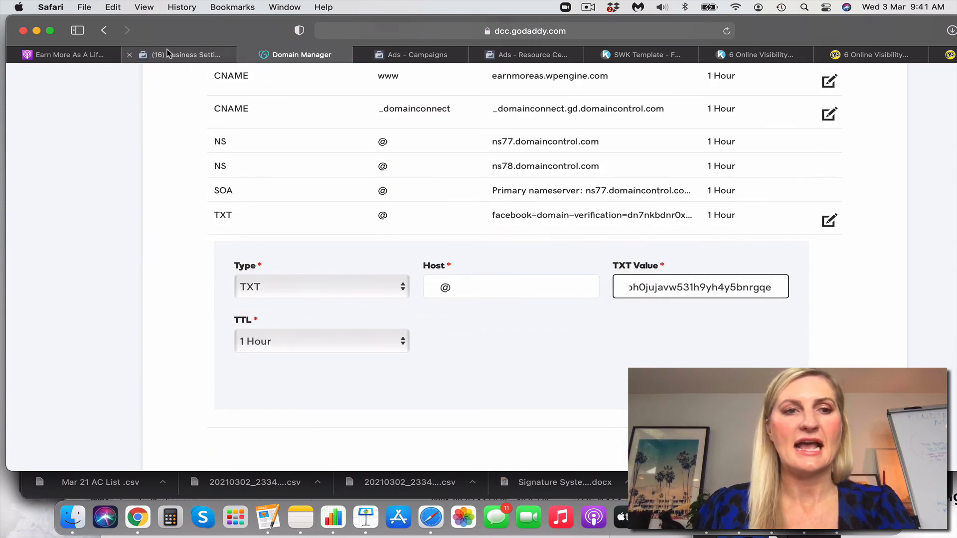
Return to Business Settings and review the Meta-tag Verification and HTML File Upload instructions for the pending Typeform domain
click(190, 54)
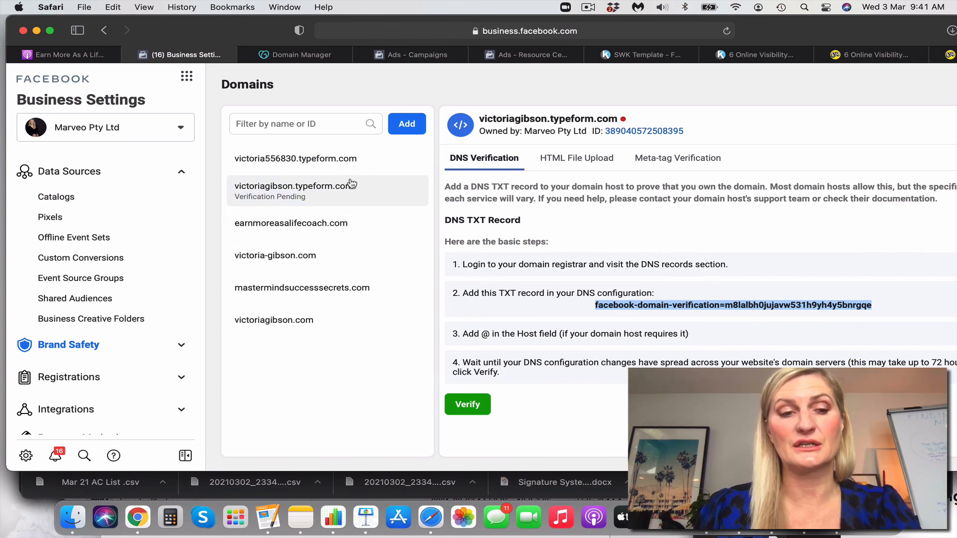
click(660, 164)
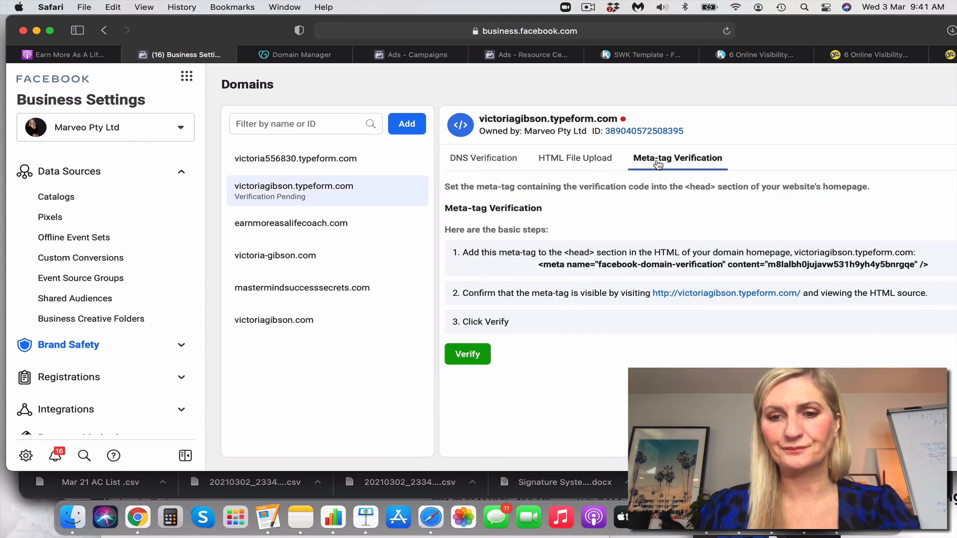
click(578, 164)
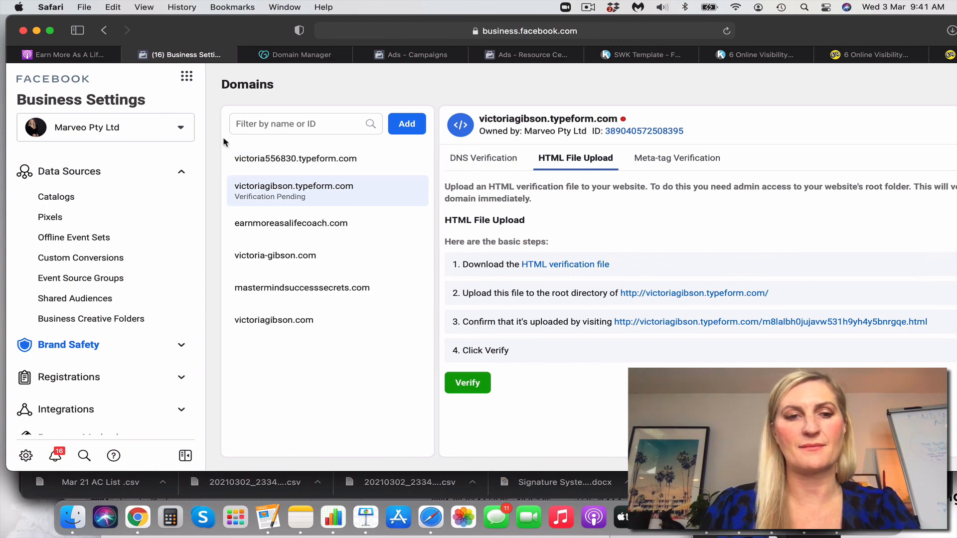
click(314, 55)
click(186, 55)
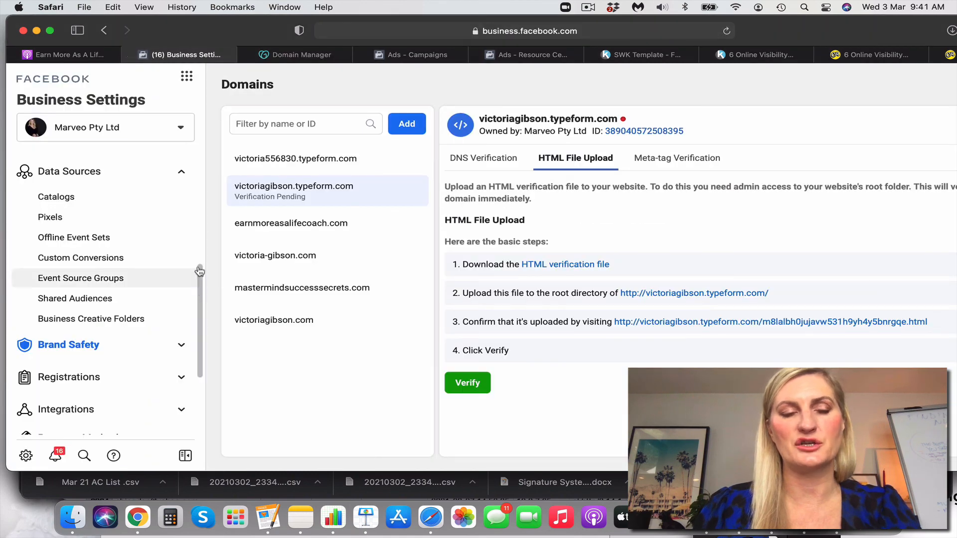